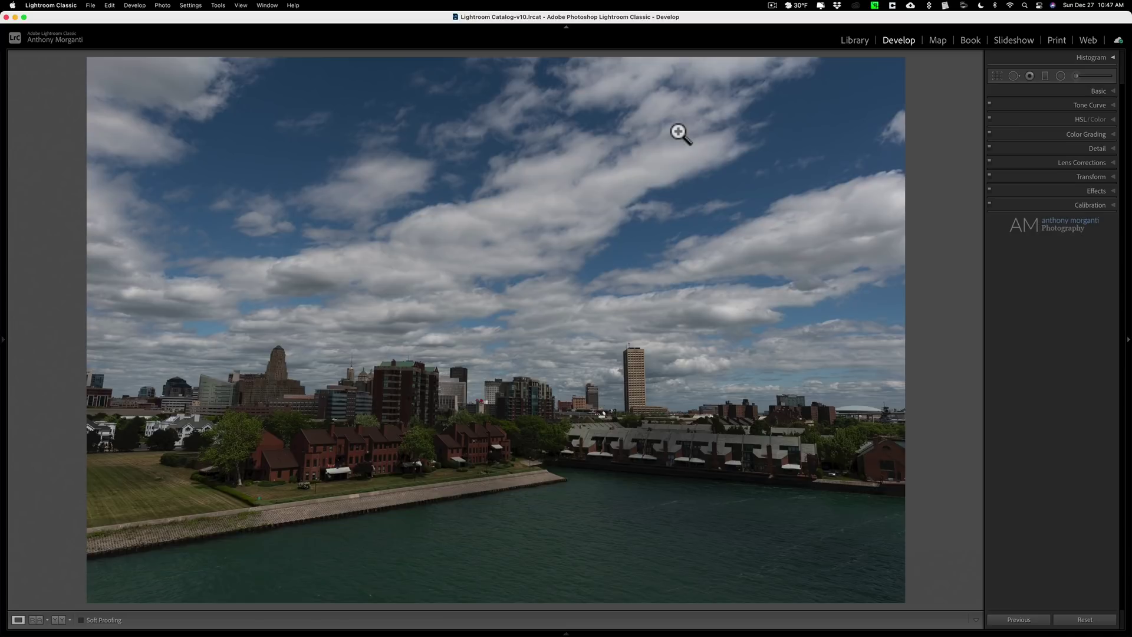
Preview the photo at Saturation −100, then reset Saturation to 0 in the Basic panel
left_click(1114, 90)
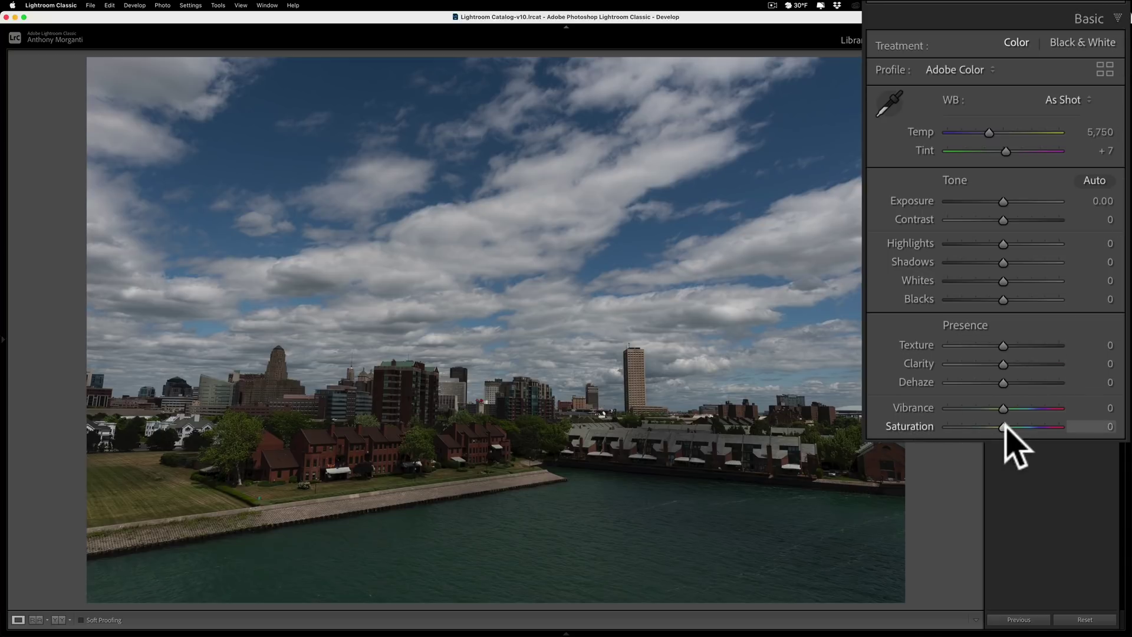
left_click_drag(1007, 427, 923, 420)
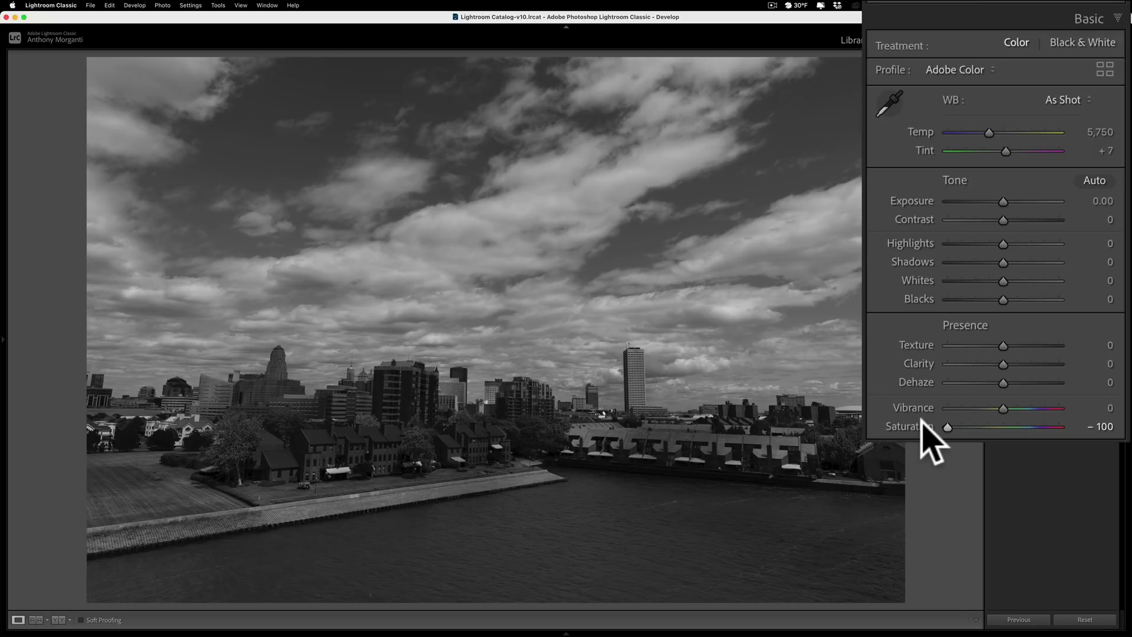
mouse_move(943, 425)
left_mouse_down()
mouse_move(1011, 428)
mouse_move(955, 429)
left_mouse_up()
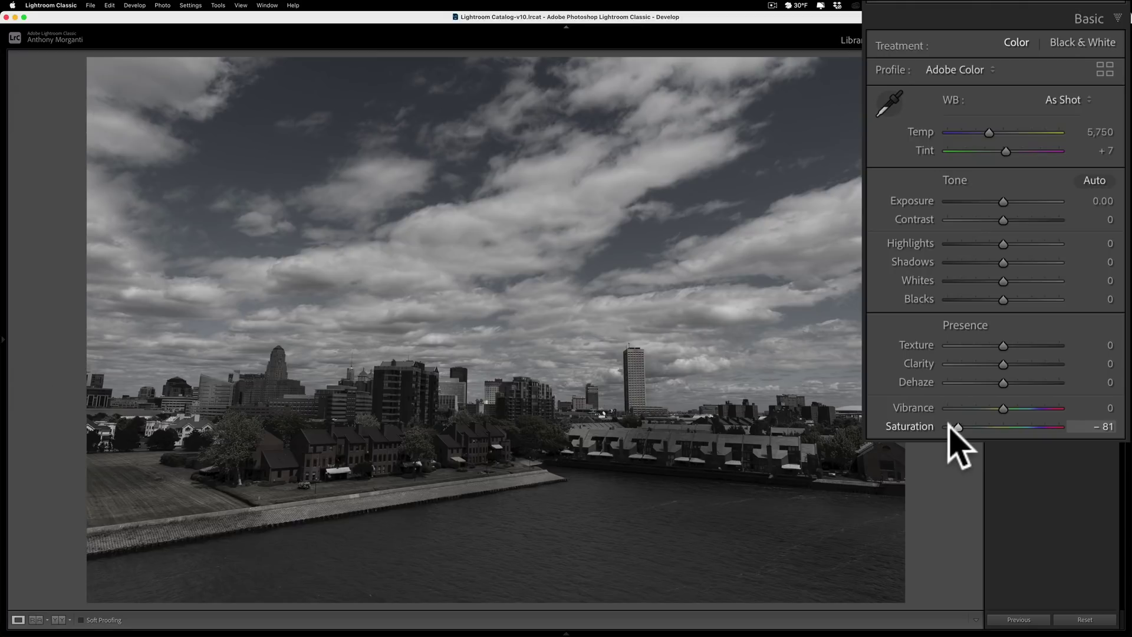
double_click(915, 422)
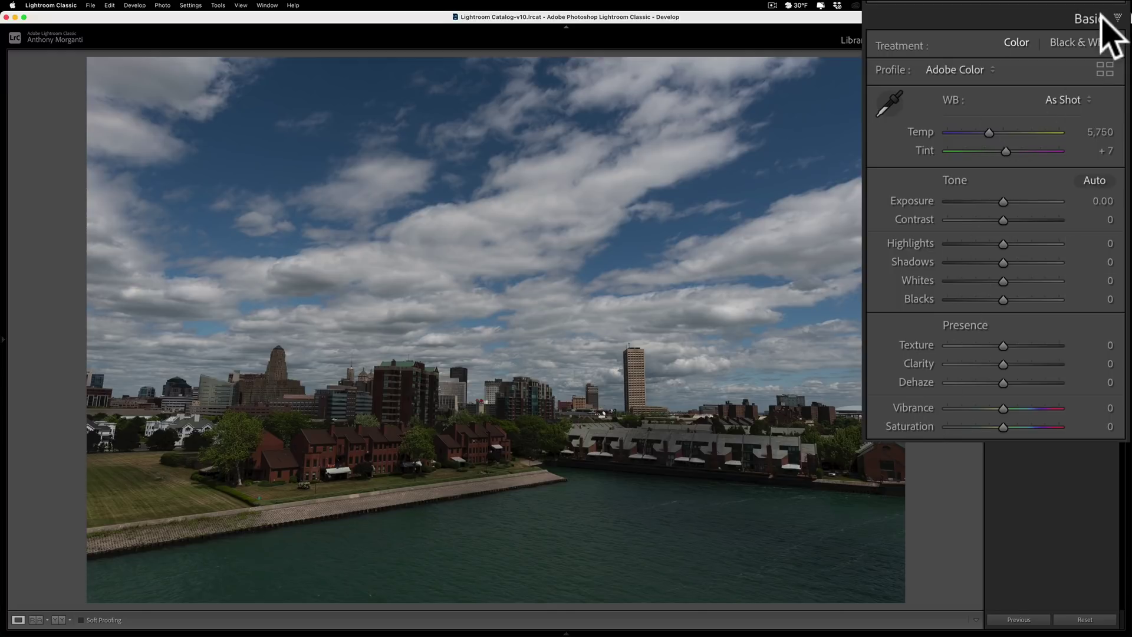
left_click(1108, 77)
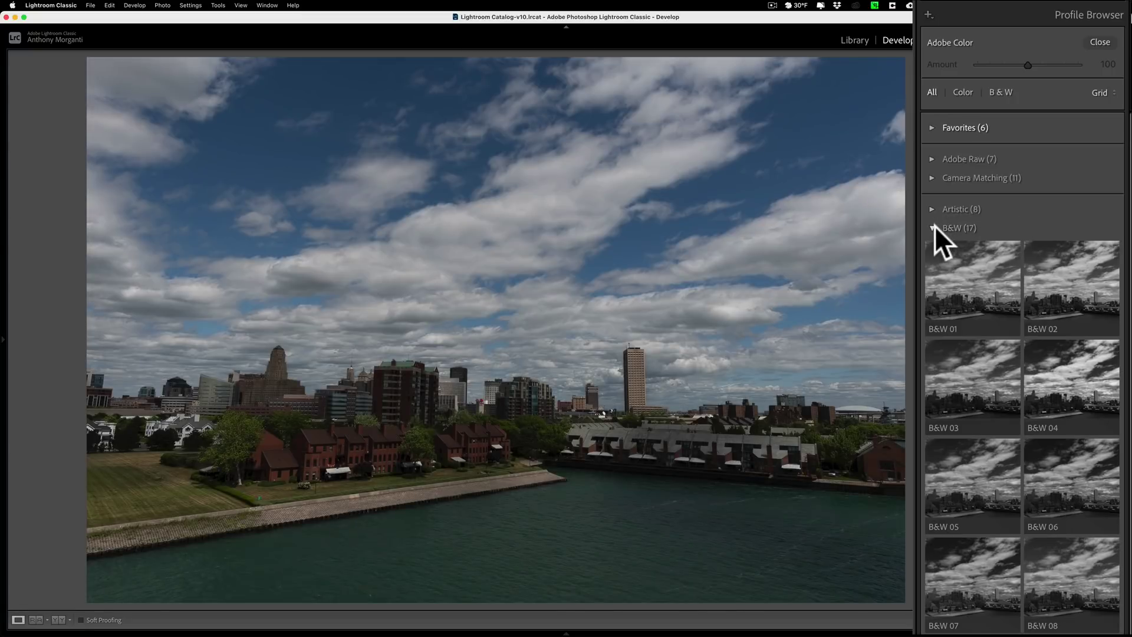
left_click(934, 229)
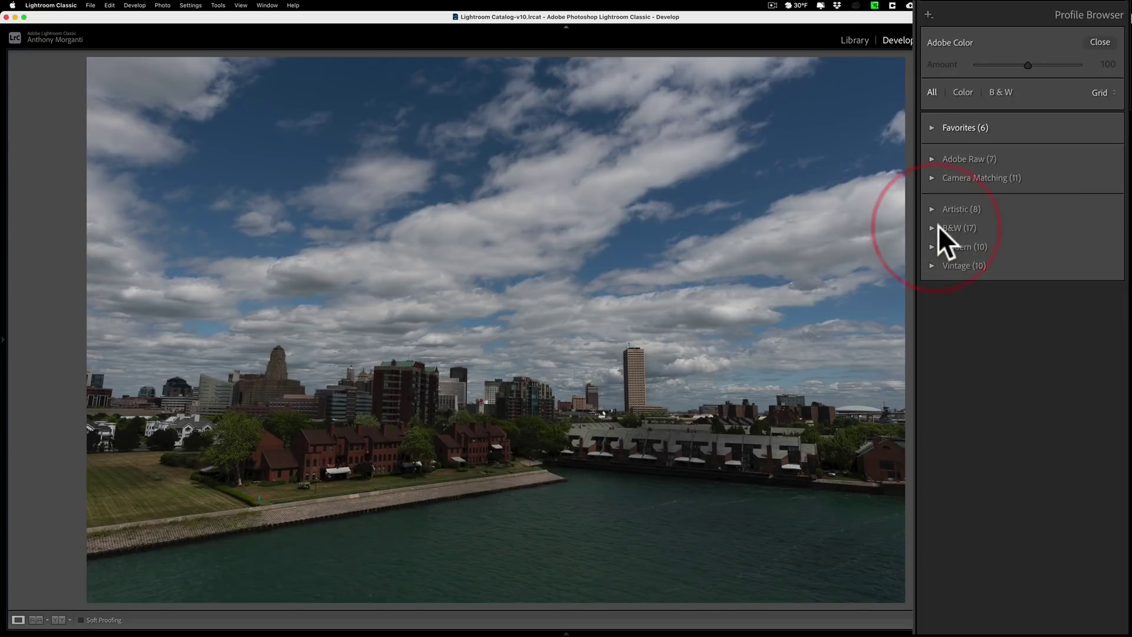
left_click(1095, 42)
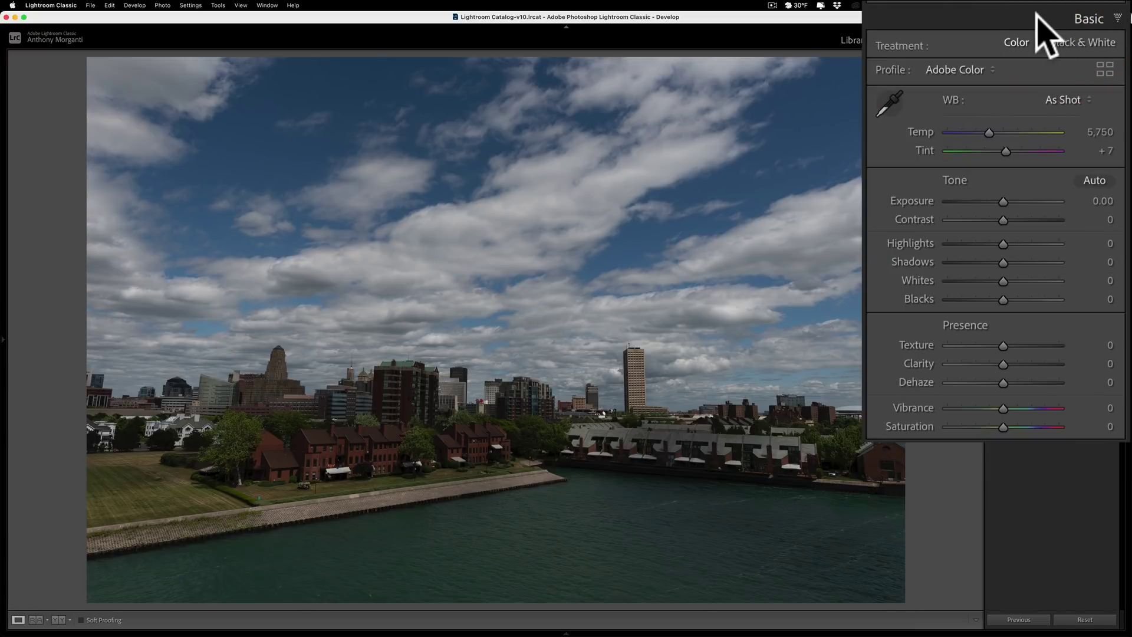
Apply Black & White treatment with Highlights −42, Shadows +57, Whites +44 and Blacks −16
left_click(1091, 42)
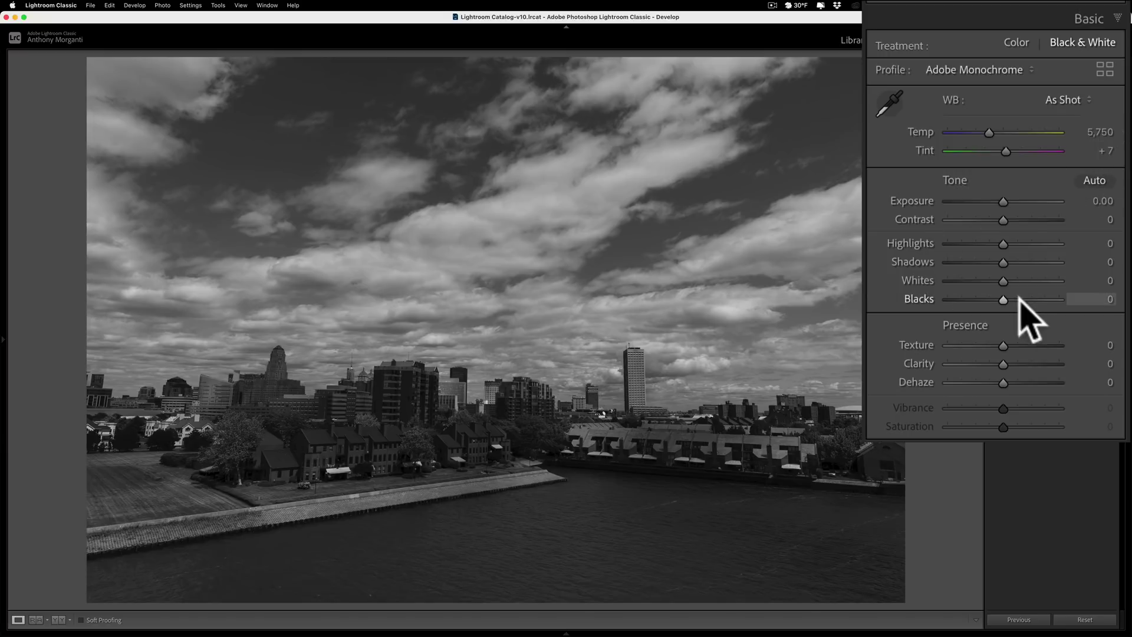
left_click_drag(1009, 262, 980, 244)
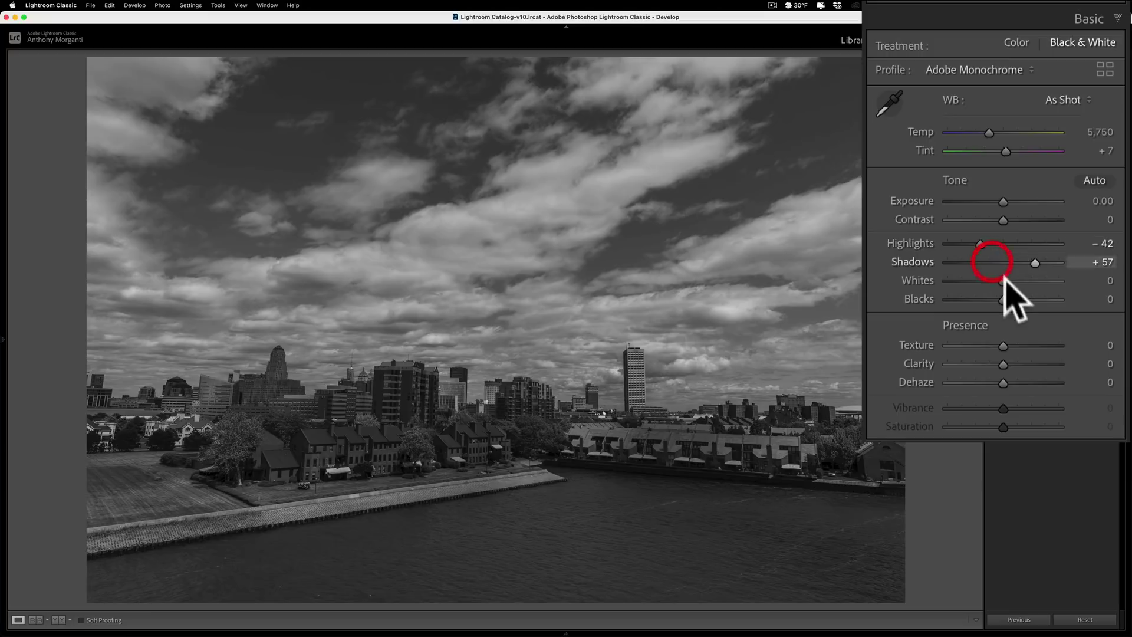
left_click_drag(1005, 282, 974, 290)
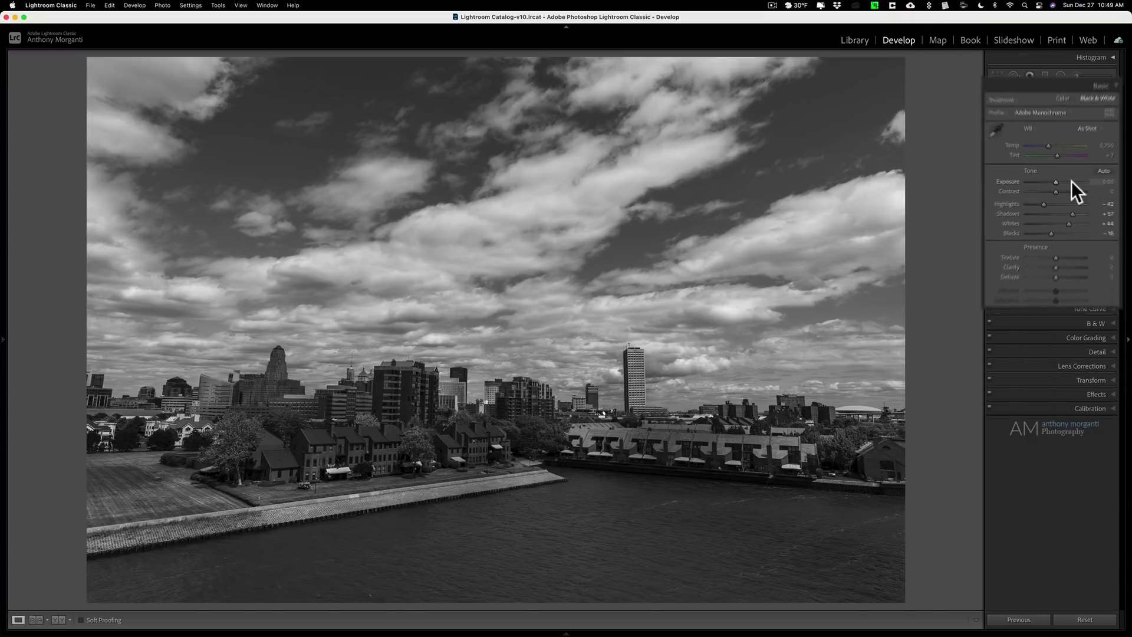
Compare the photo in colour and black and white, then bring up the Black & White Mix
left_click(1113, 324)
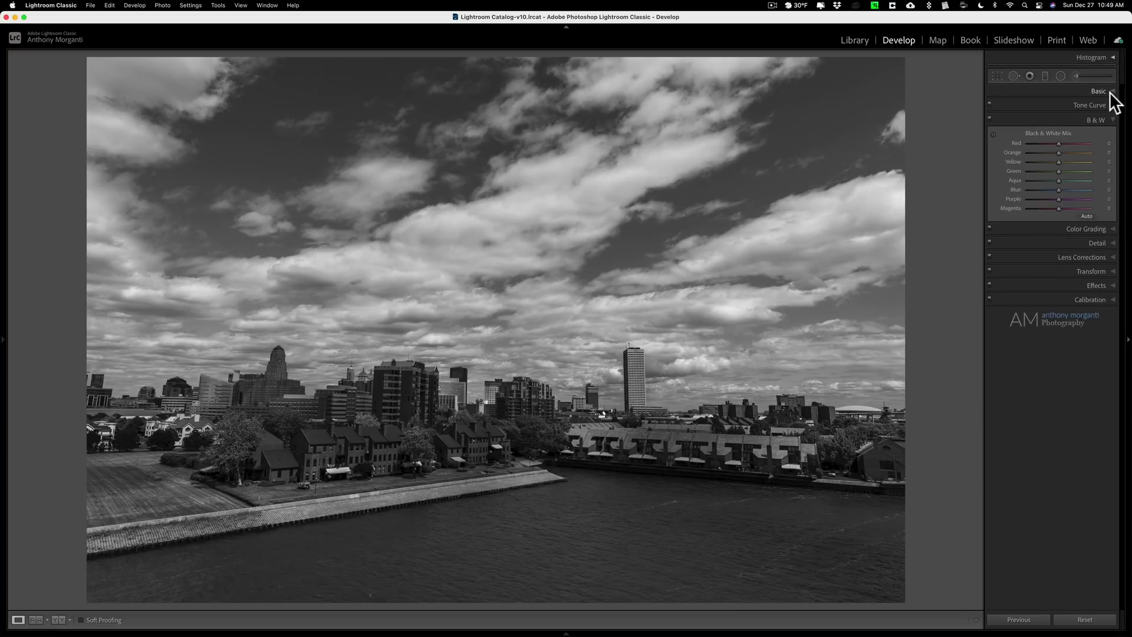
left_click(1111, 92)
left_click(1062, 102)
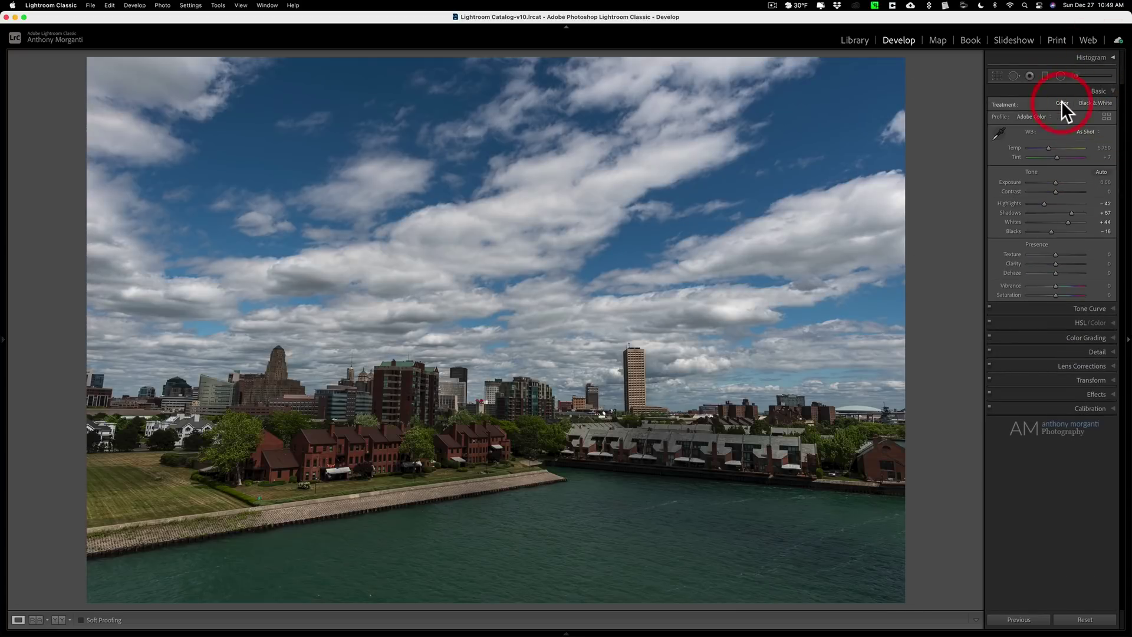
left_click(1112, 323)
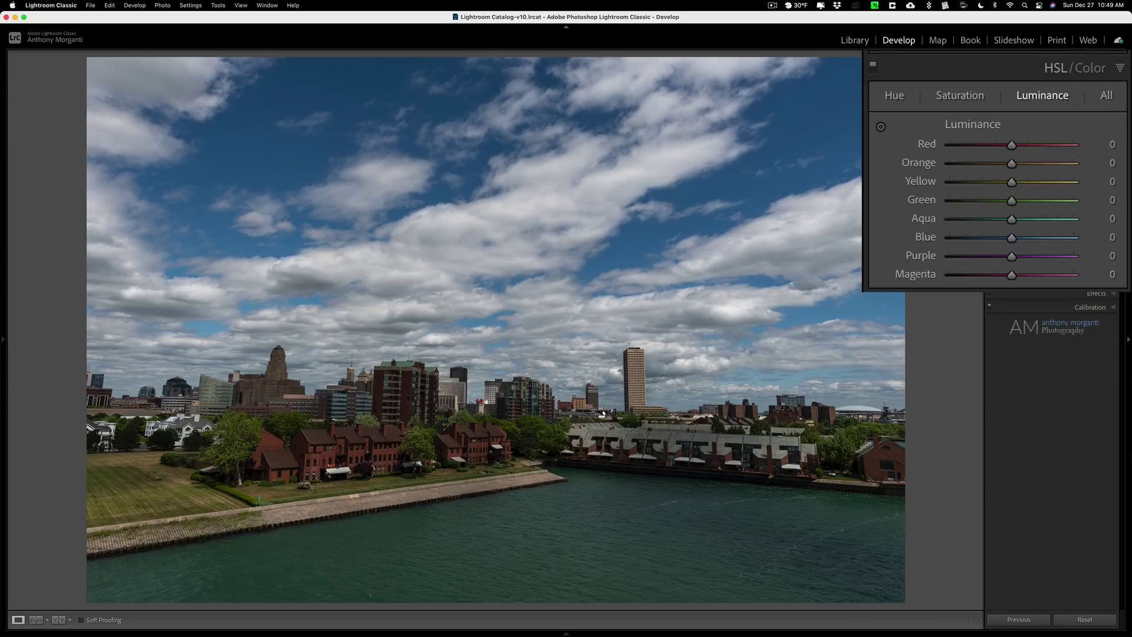
left_click(1099, 93)
left_click(1101, 102)
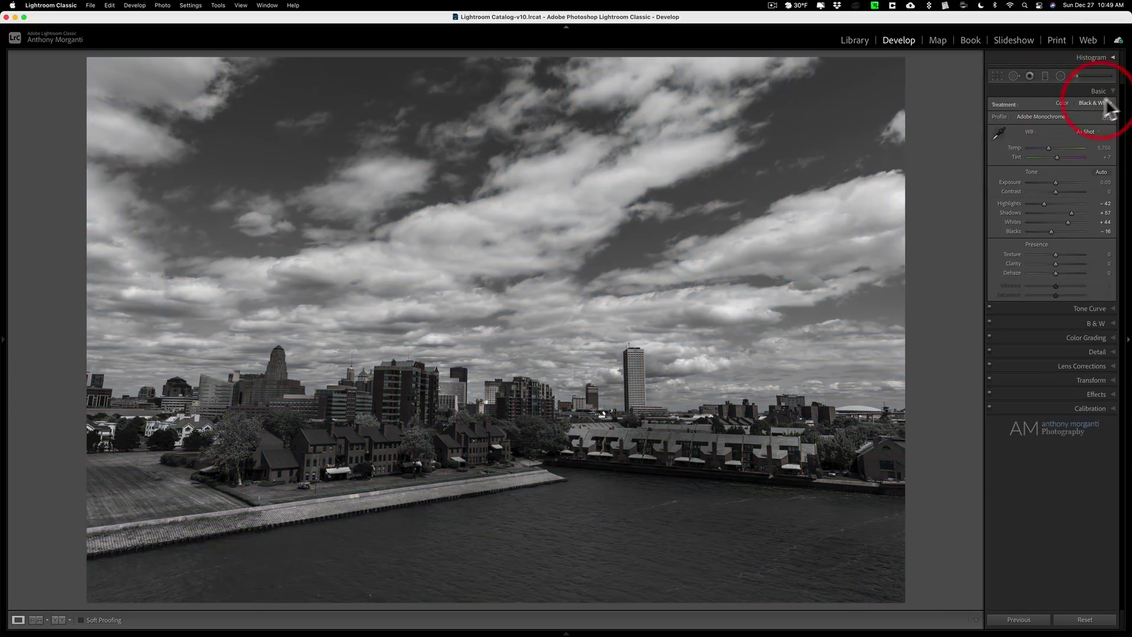
left_click(1115, 93)
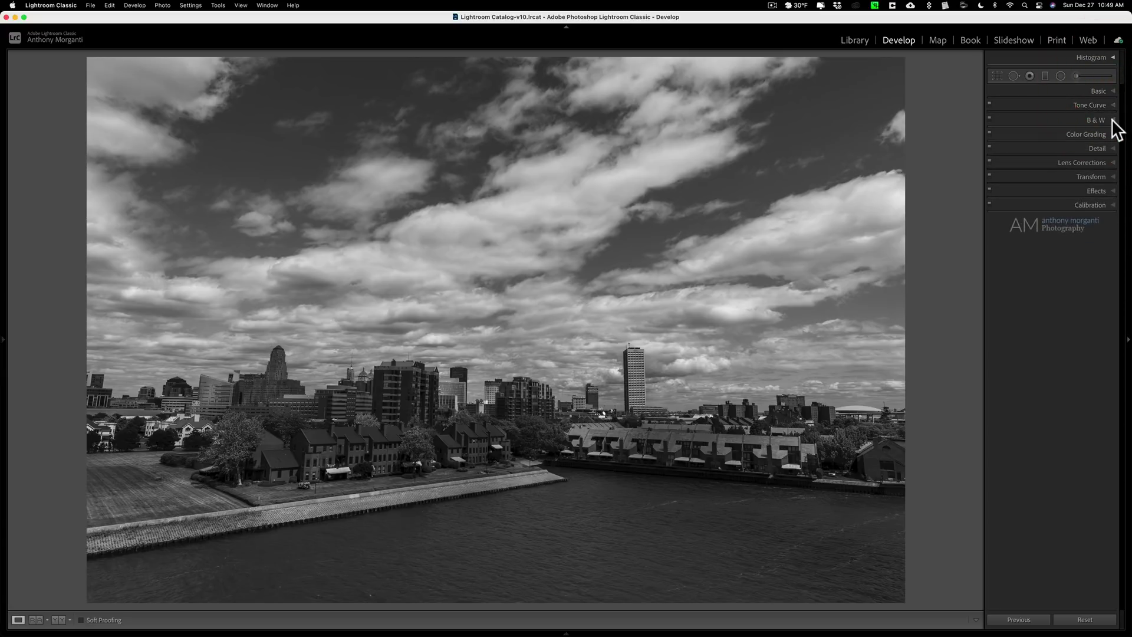
left_click(1112, 118)
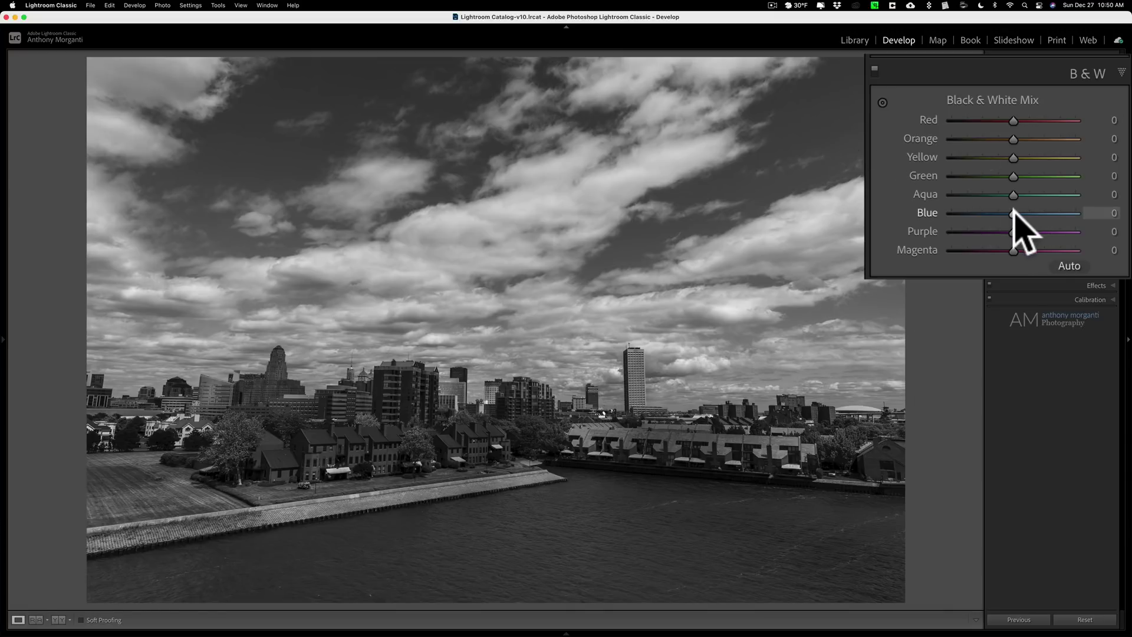
Set the Black & White Mix to Blue −20, Green +33, Yellow +43 and Orange +29
mouse_move(1014, 212)
left_mouse_down()
mouse_move(983, 213)
mouse_move(1032, 215)
mouse_move(1001, 213)
left_mouse_up()
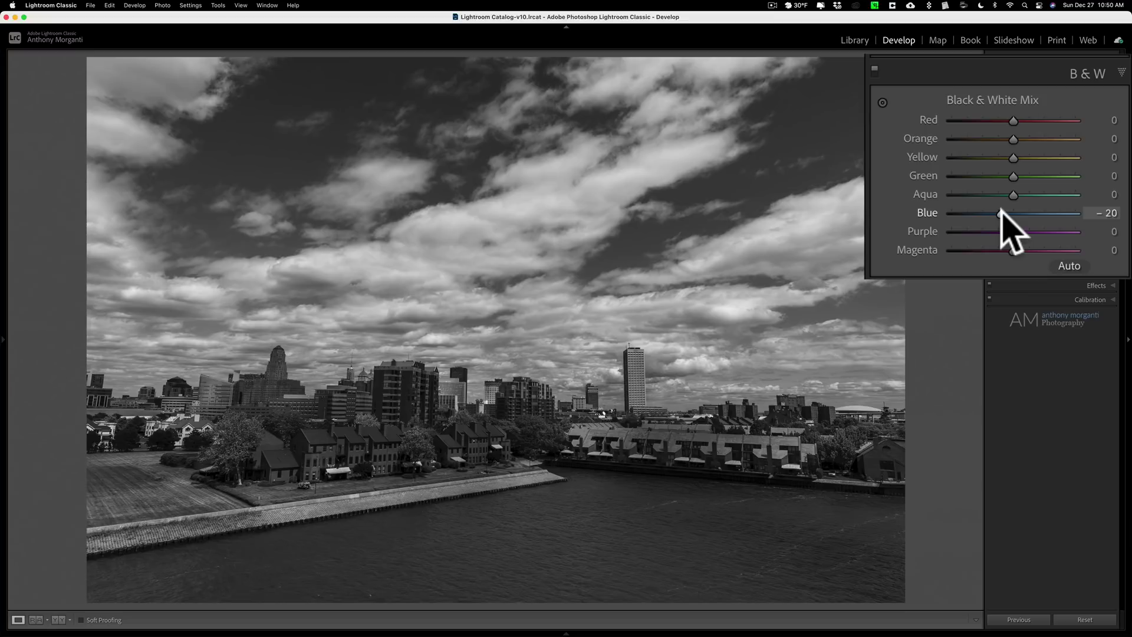
mouse_move(1013, 175)
left_mouse_down()
mouse_move(1088, 178)
mouse_move(946, 179)
mouse_move(1041, 176)
mouse_move(1014, 158)
mouse_move(1051, 158)
mouse_move(1034, 176)
left_mouse_up()
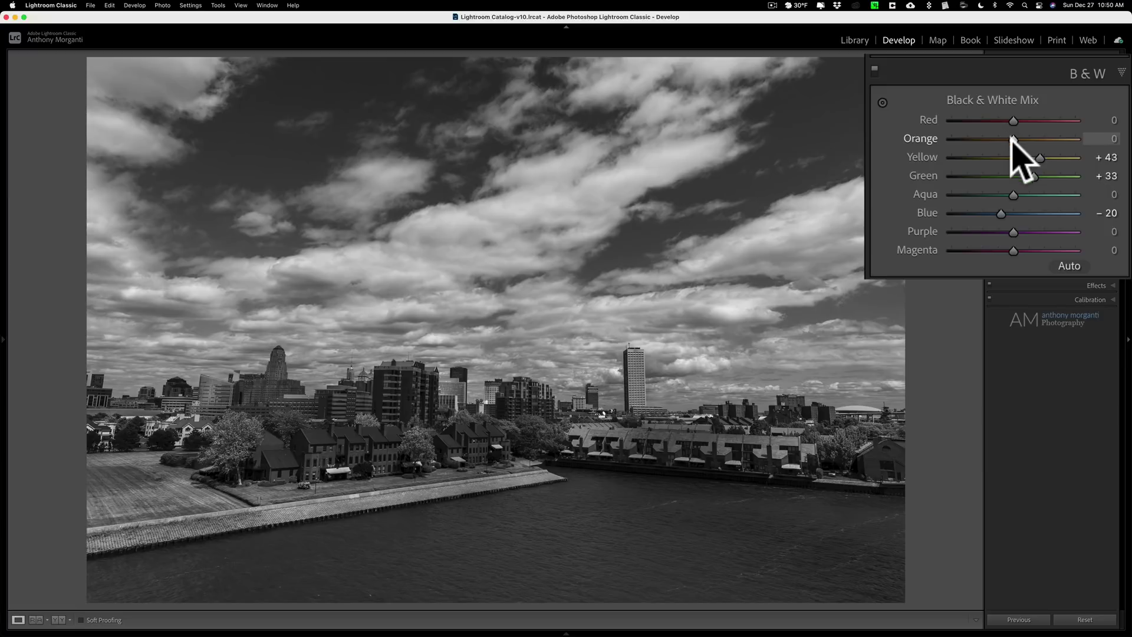
mouse_move(1012, 139)
left_mouse_down()
mouse_move(1035, 139)
mouse_move(1023, 140)
left_mouse_up()
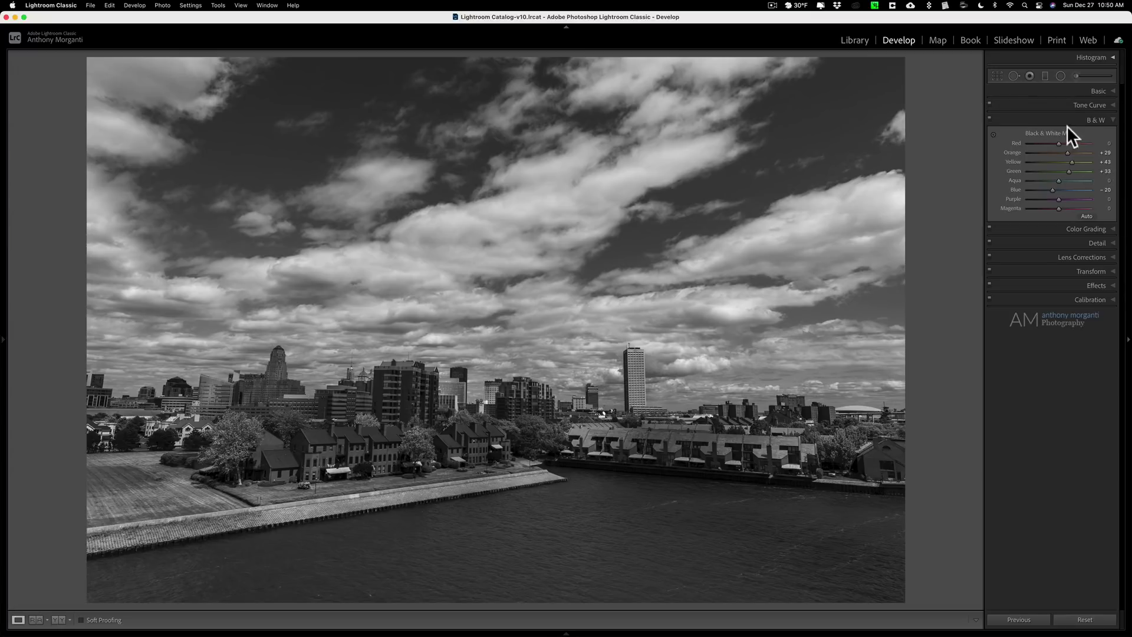
Change the white balance to a Custom Temp 7,231 and Tint −16
left_click(1113, 121)
left_click(1113, 92)
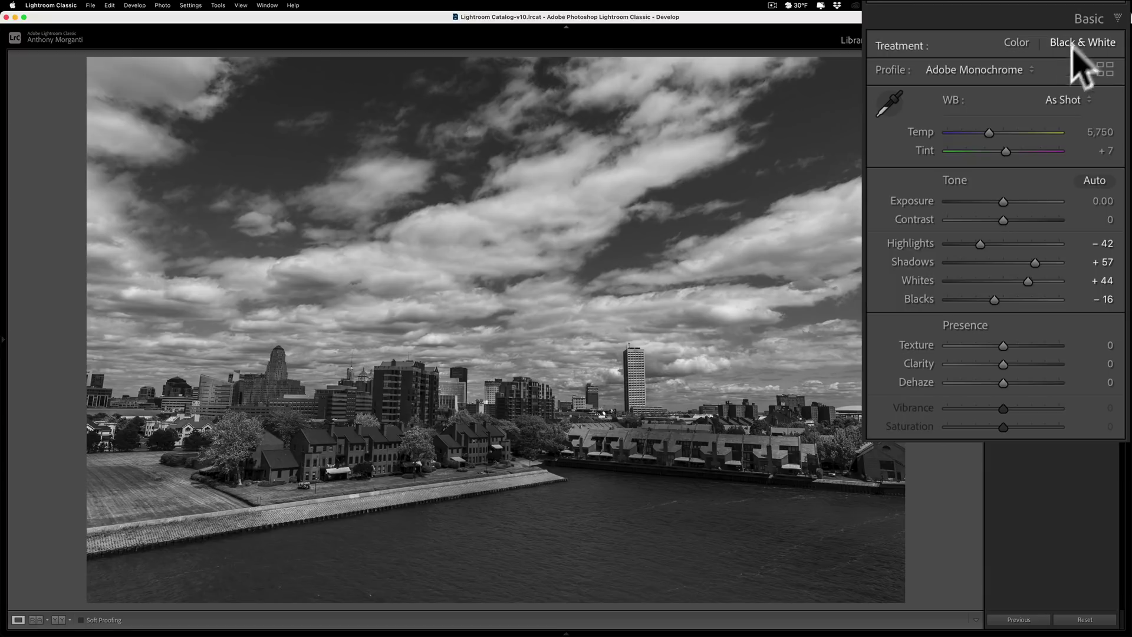
left_click_drag(989, 132, 994, 155)
left_click(1013, 131)
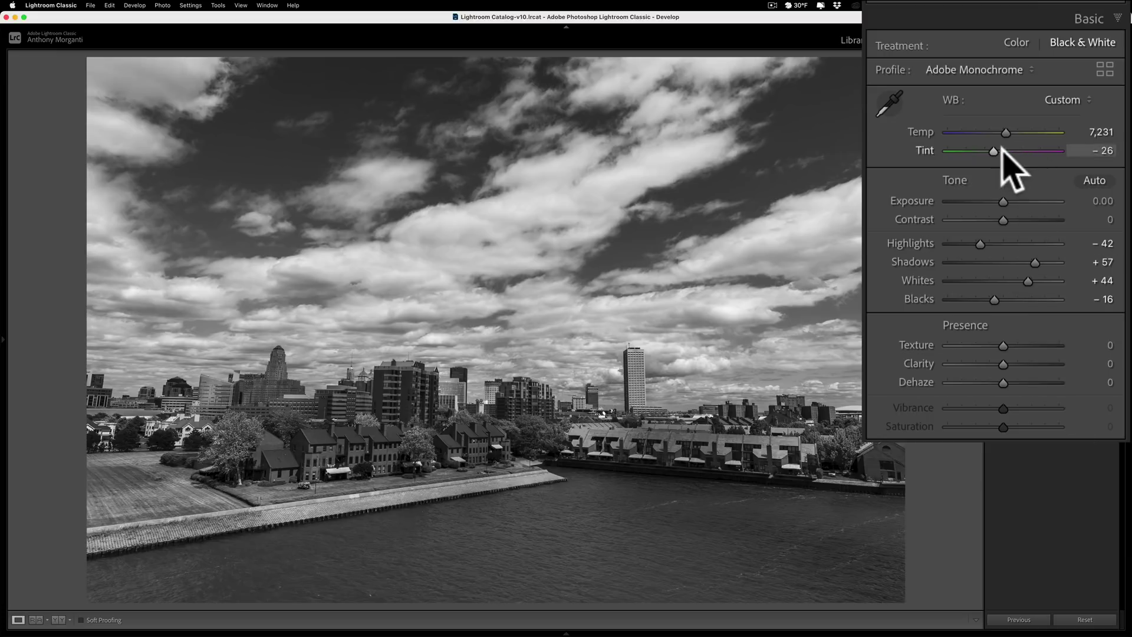
mouse_move(994, 152)
left_mouse_down()
mouse_move(1005, 152)
mouse_move(994, 152)
left_mouse_up()
left_click_drag(994, 153, 996, 152)
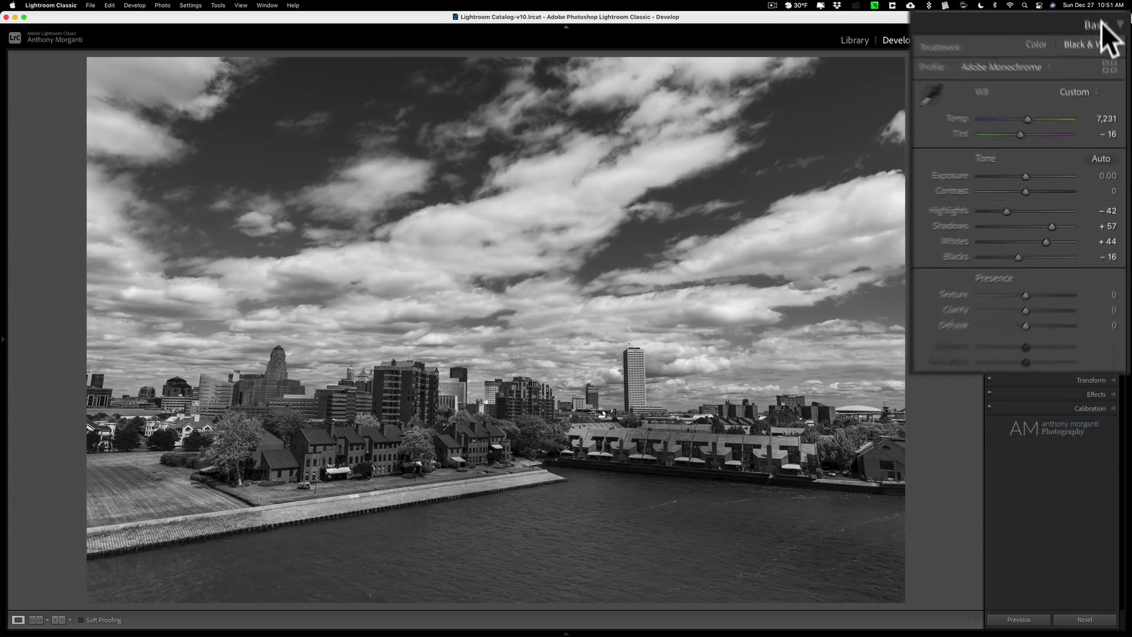
left_click(1100, 94)
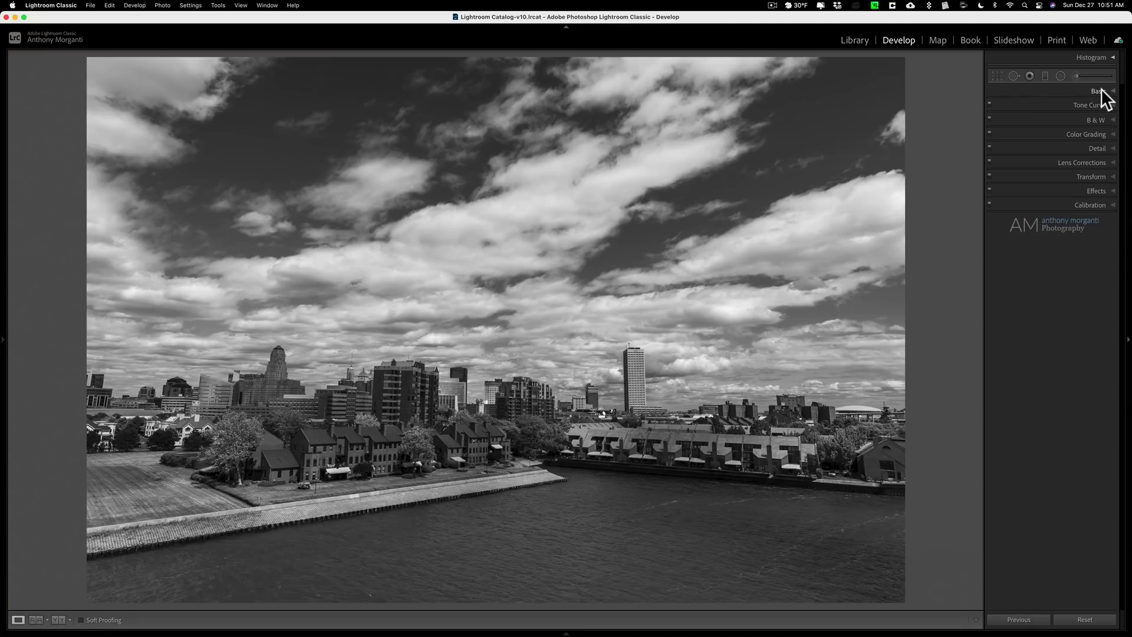
Set calibration Shadows Tint +35, Red Hue −30/Sat +29, Green Sat +33, Blue Hue +46/Sat +64
left_click(1093, 204)
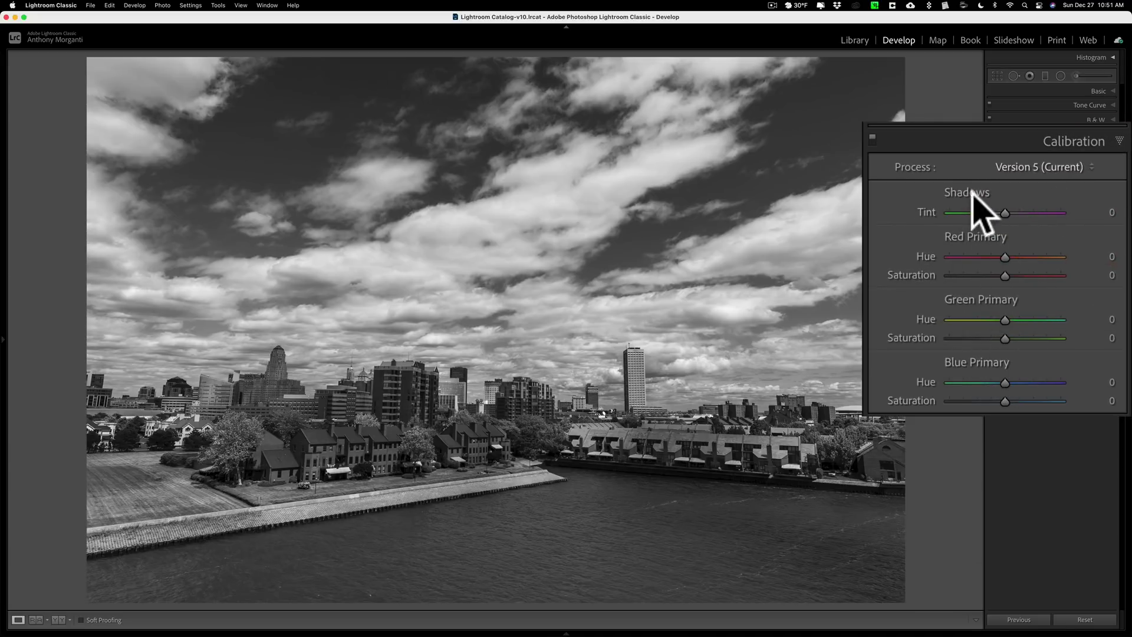
mouse_move(1005, 213)
left_mouse_down()
mouse_move(1059, 214)
mouse_move(1005, 214)
mouse_move(1024, 213)
left_mouse_up()
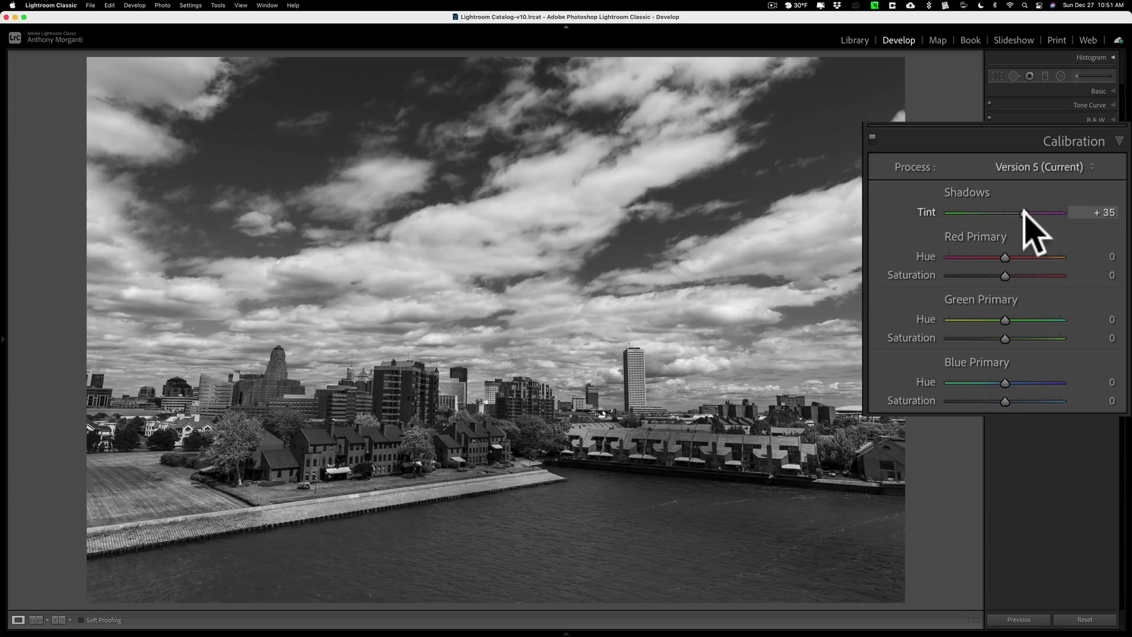
left_click_drag(1004, 400, 1030, 381)
left_click_drag(1005, 338, 1023, 338)
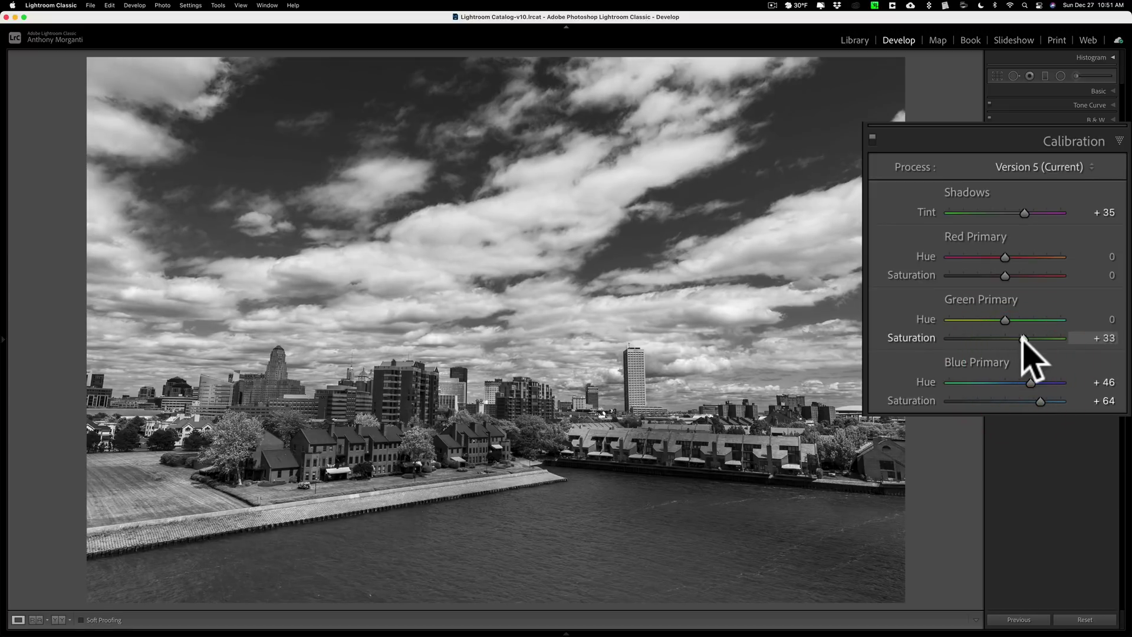
left_click_drag(1005, 275, 988, 257)
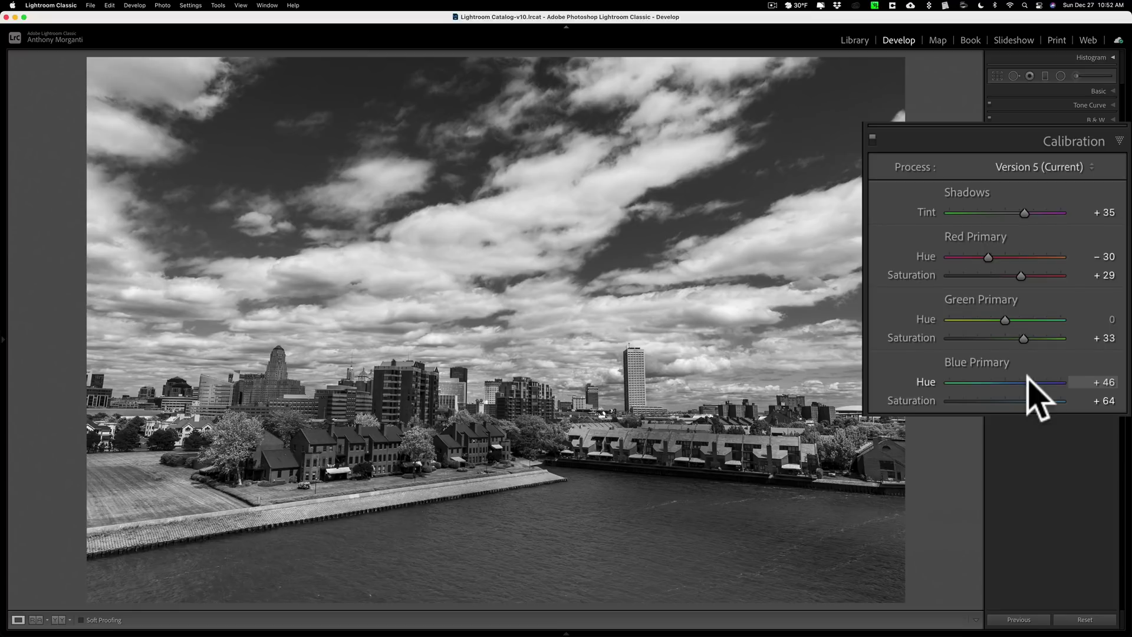
left_click(1099, 204)
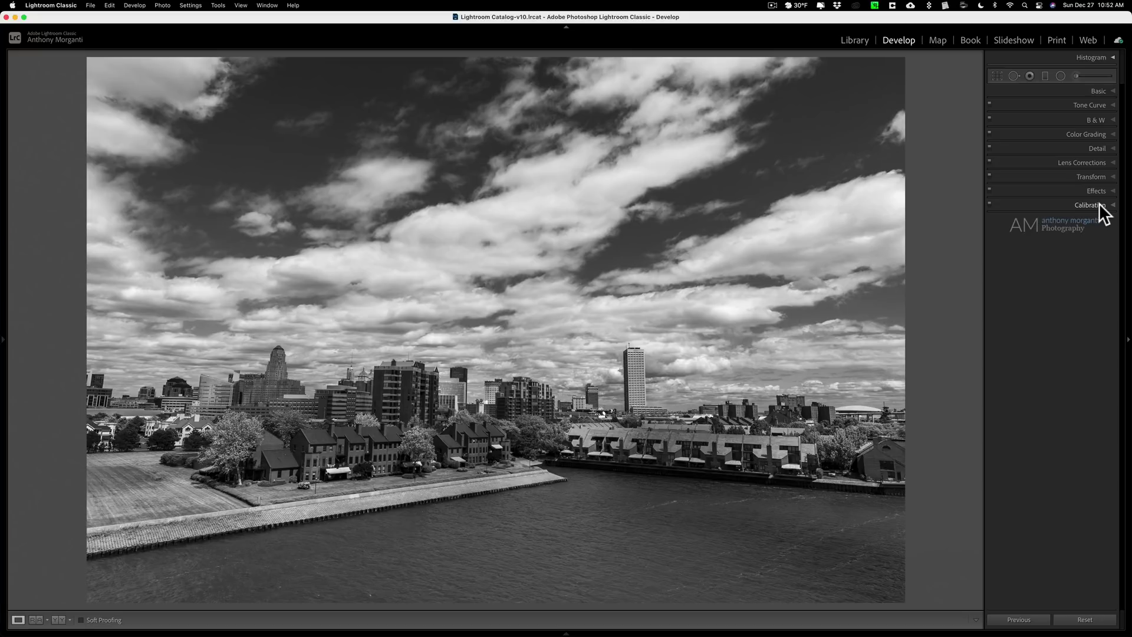
left_click(1099, 204)
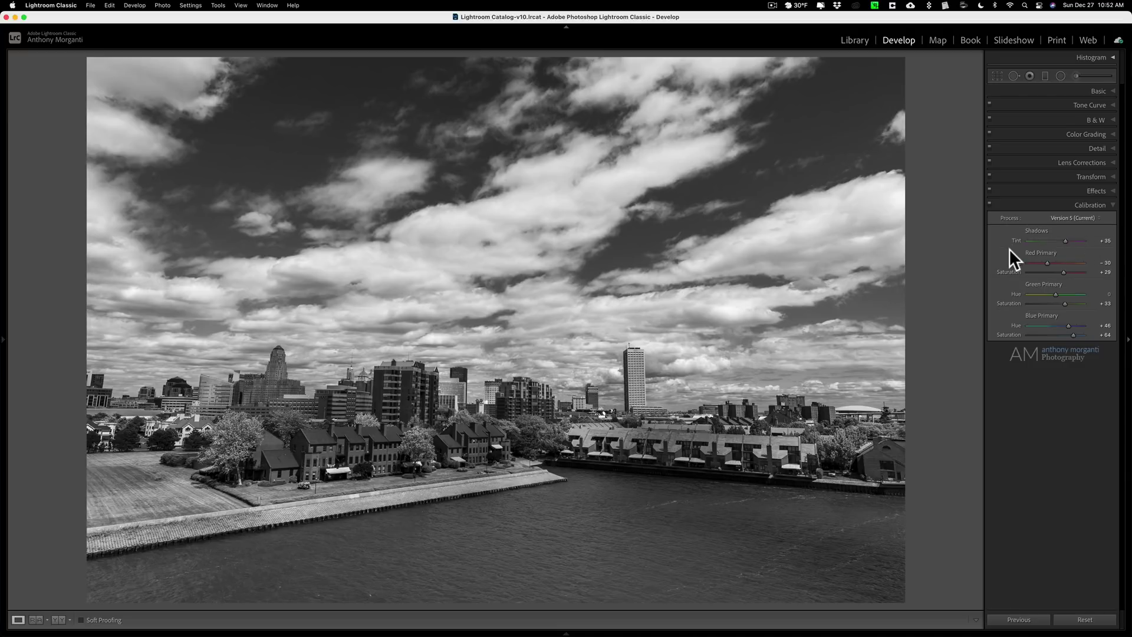
left_click(1090, 206)
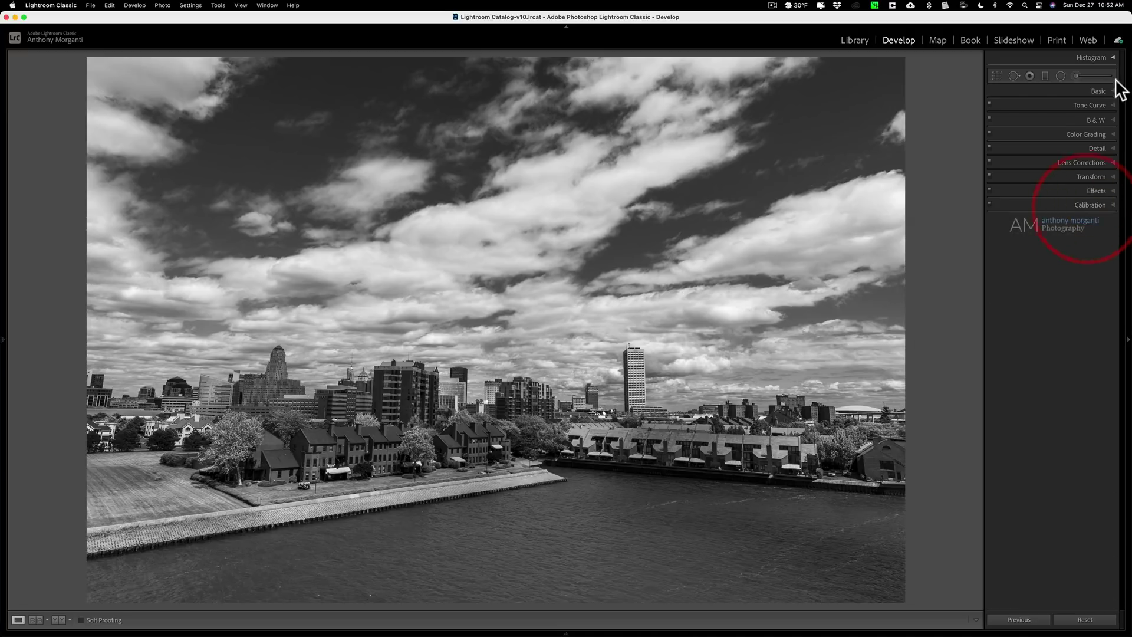
left_click(1098, 92)
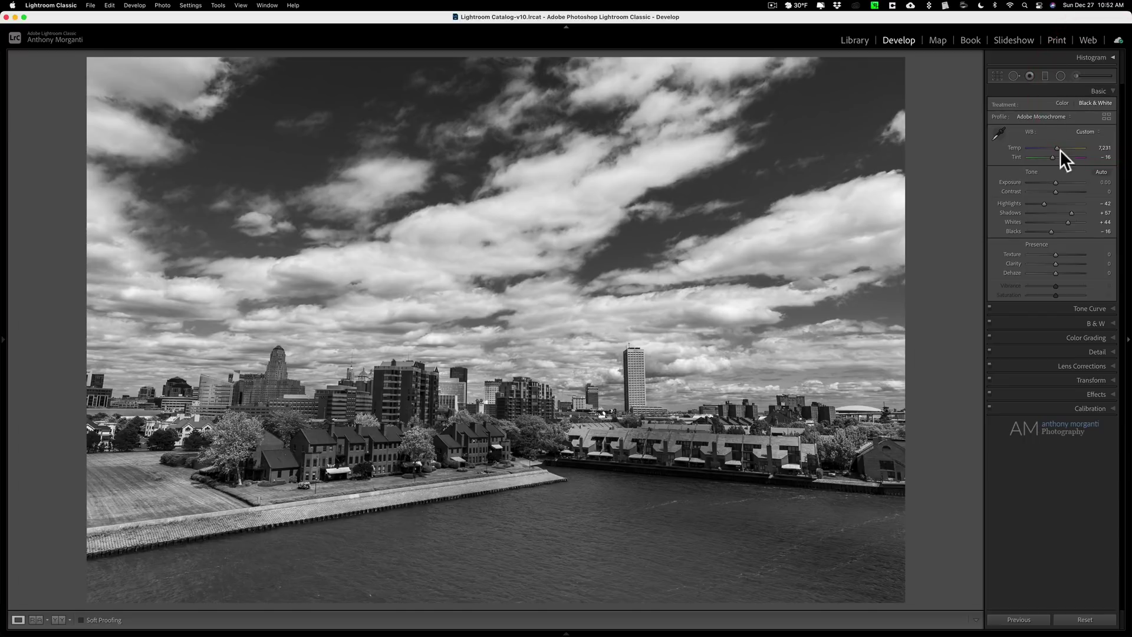
left_click(1099, 92)
left_click(1112, 120)
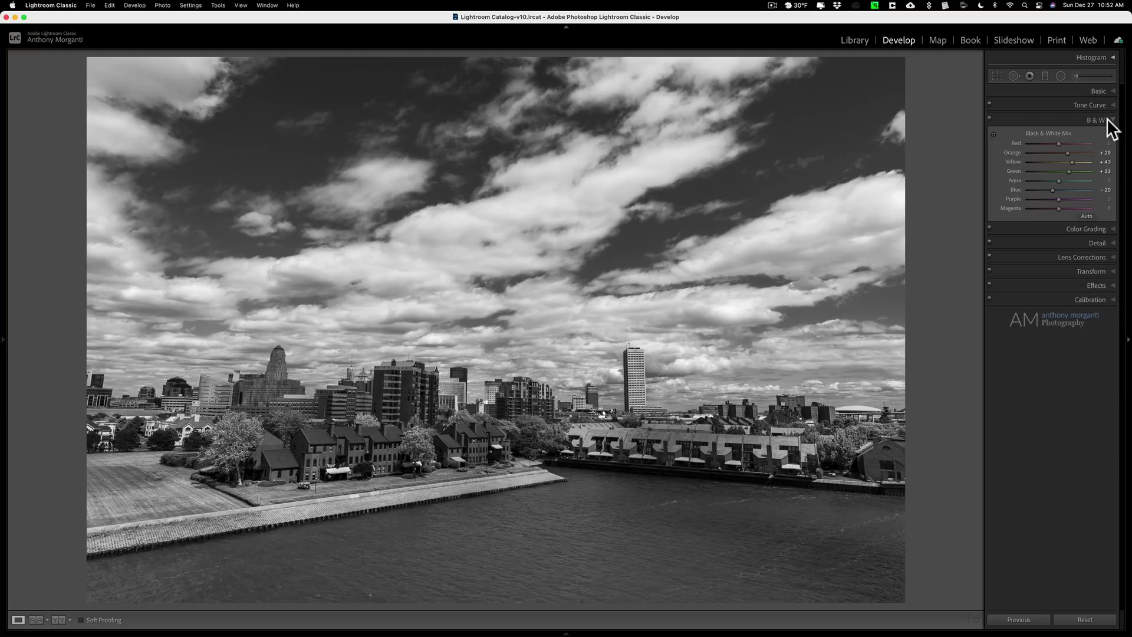
left_click(1104, 120)
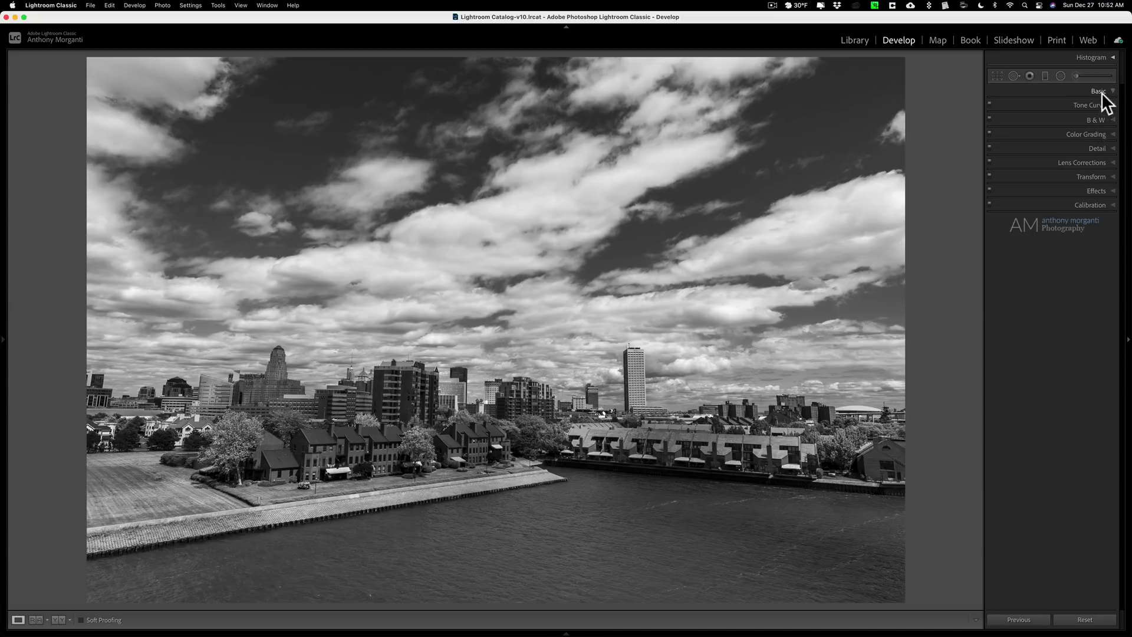
left_click(1098, 96)
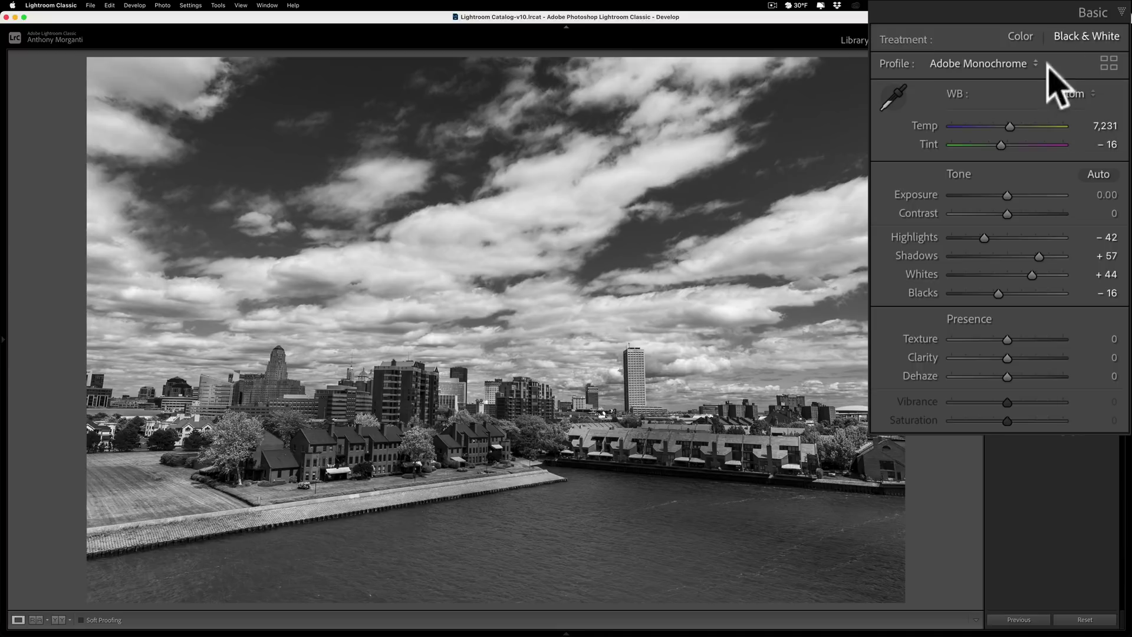
left_click(1083, 13)
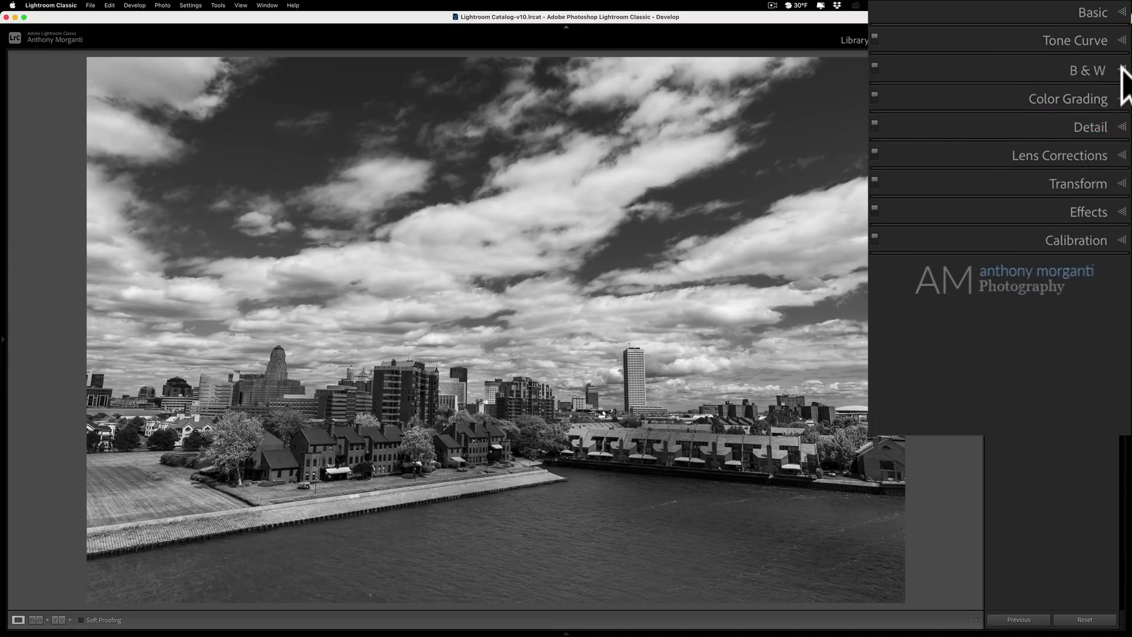
left_click(1120, 71)
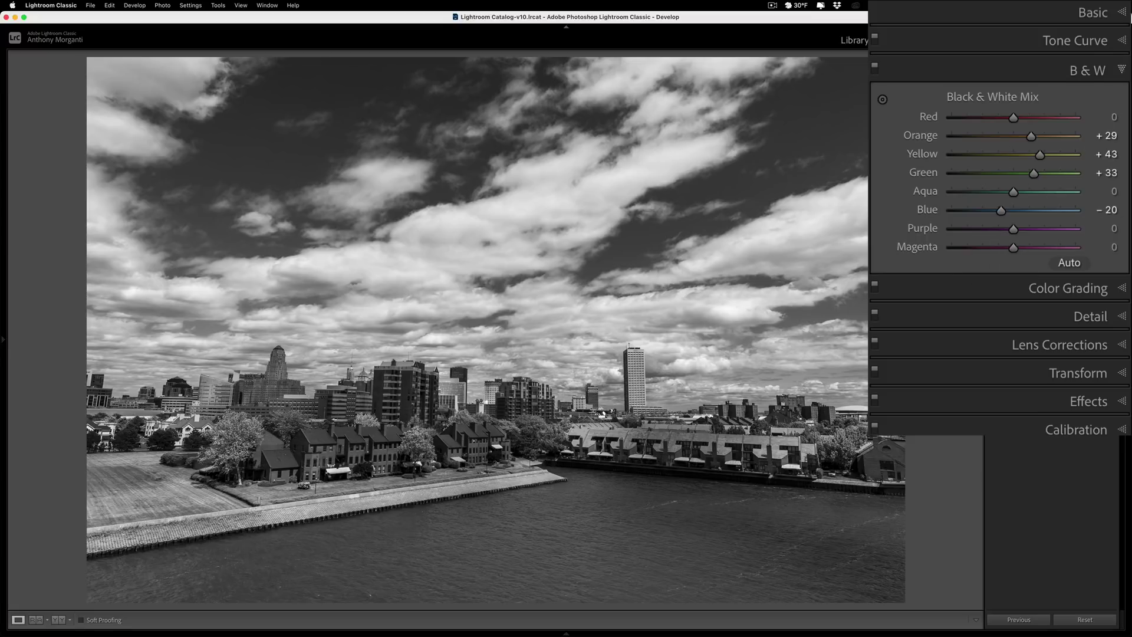
left_click(1122, 65)
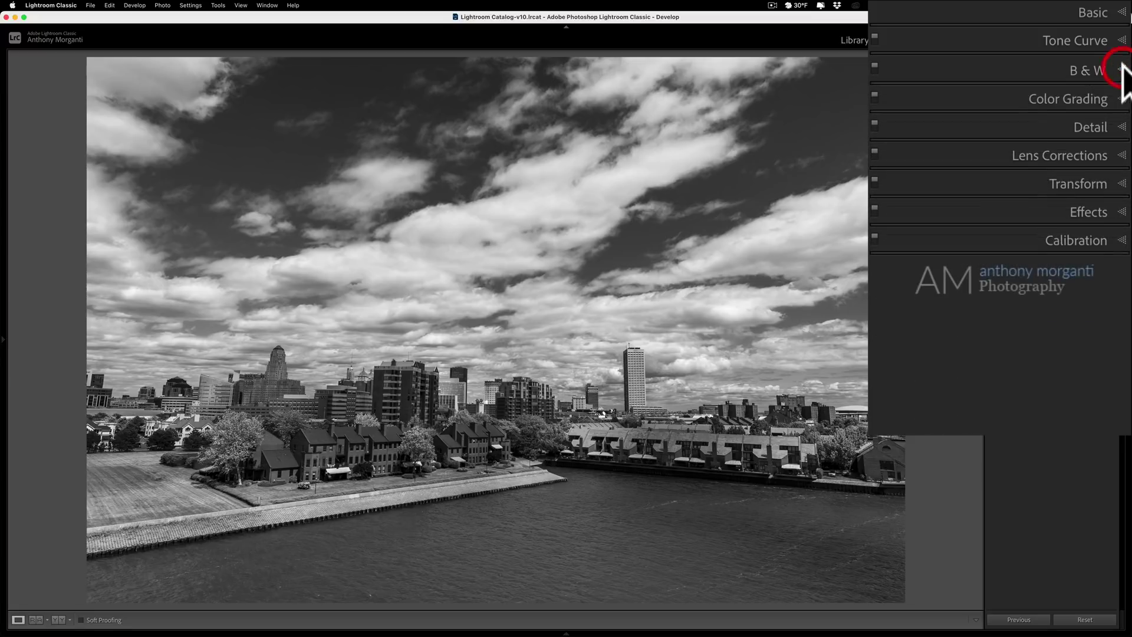
Warm the white balance to Temp 8,081 and set Tint to −8
left_click(1113, 20)
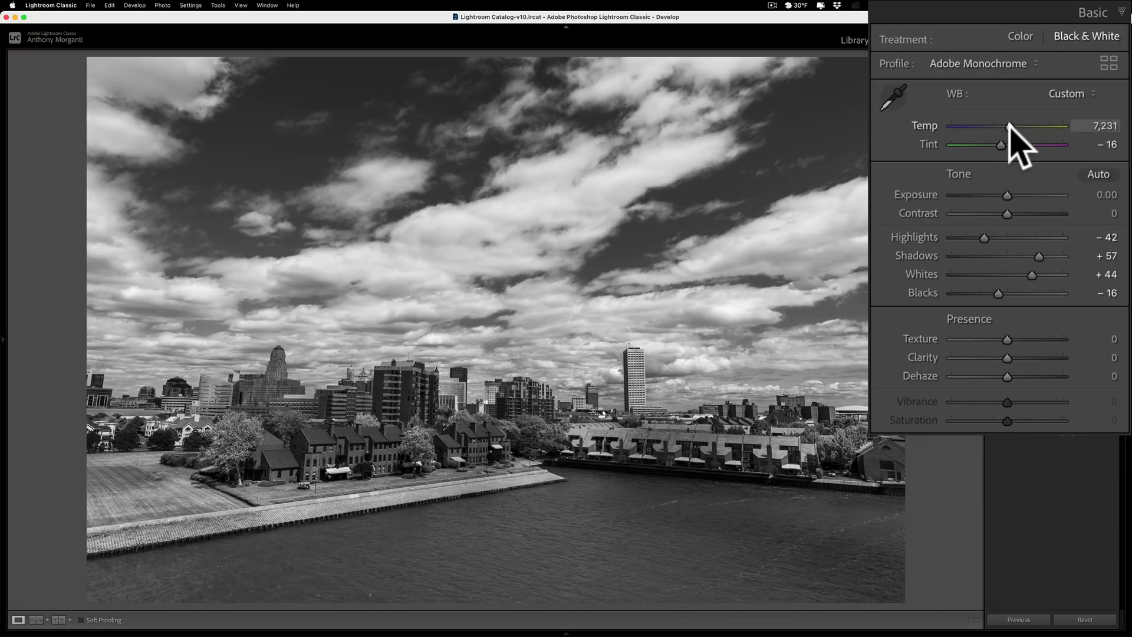
mouse_move(1010, 126)
left_mouse_down()
mouse_move(1033, 126)
mouse_move(980, 127)
mouse_move(1018, 126)
left_mouse_up()
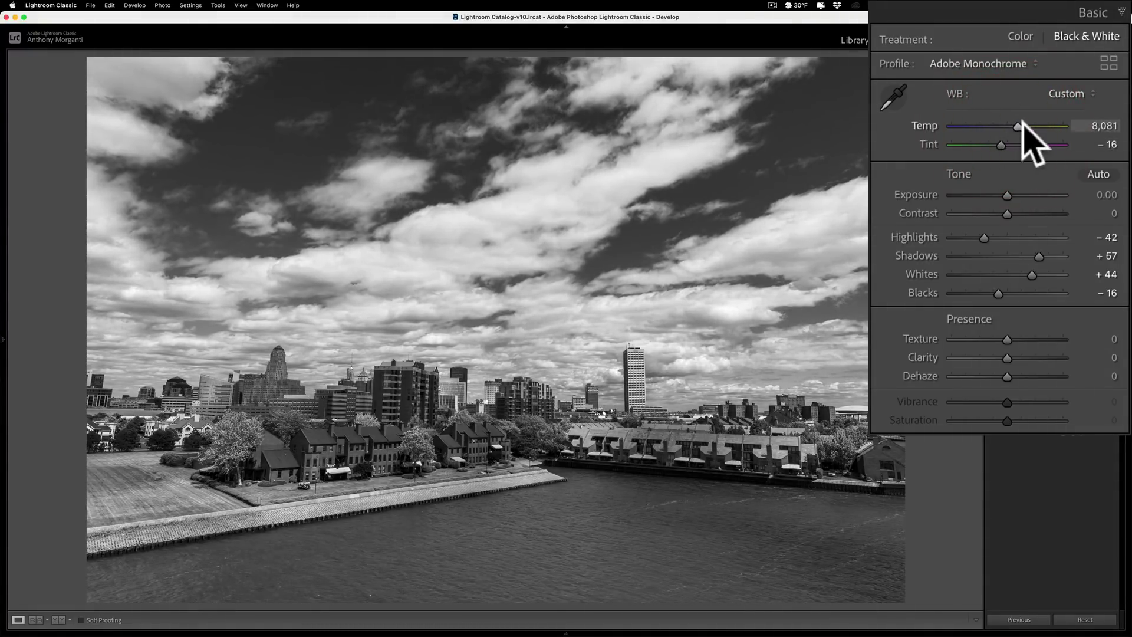
left_click_drag(998, 146, 1005, 145)
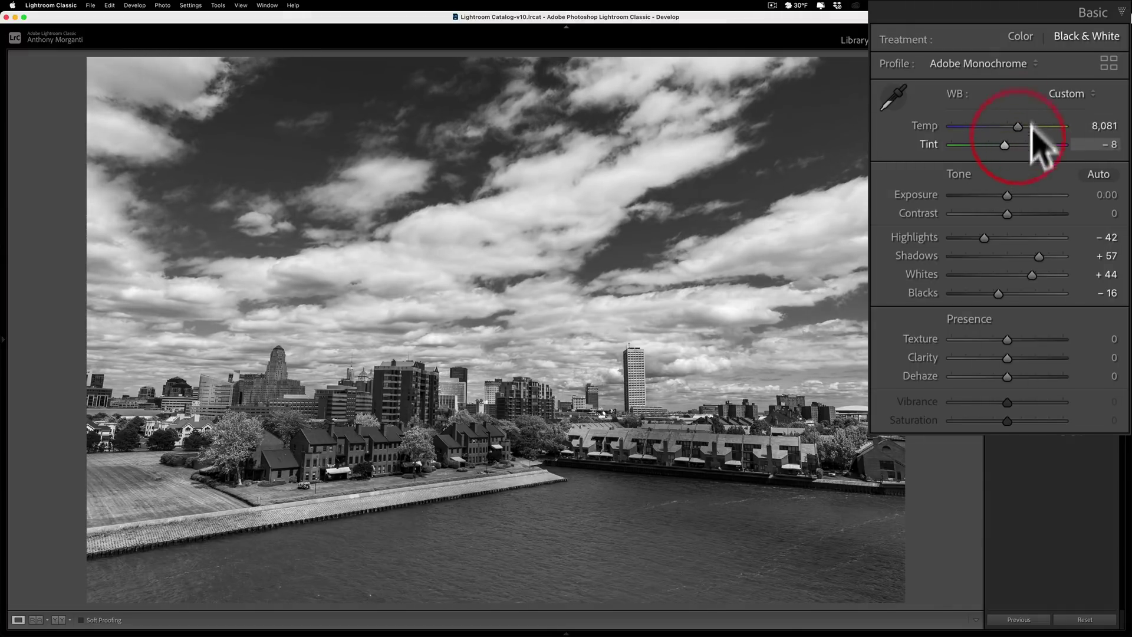
left_click(1093, 11)
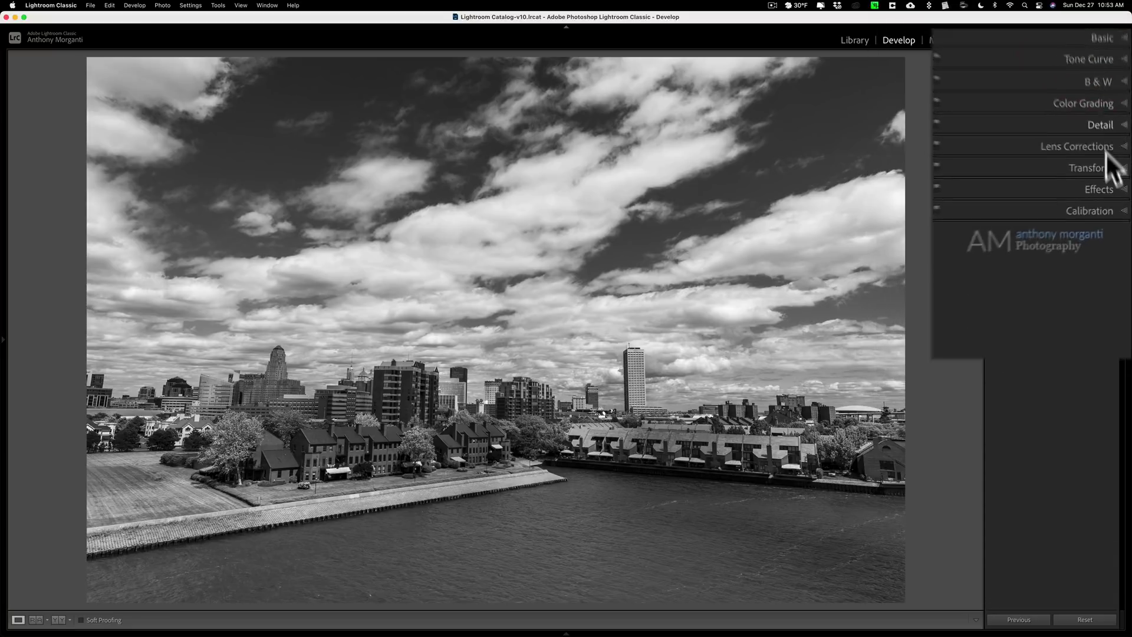
Adjust calibration to Red Hue −17/Sat −1, Green Hue +20/Sat +25, and Blue Hue +5
left_click(1091, 240)
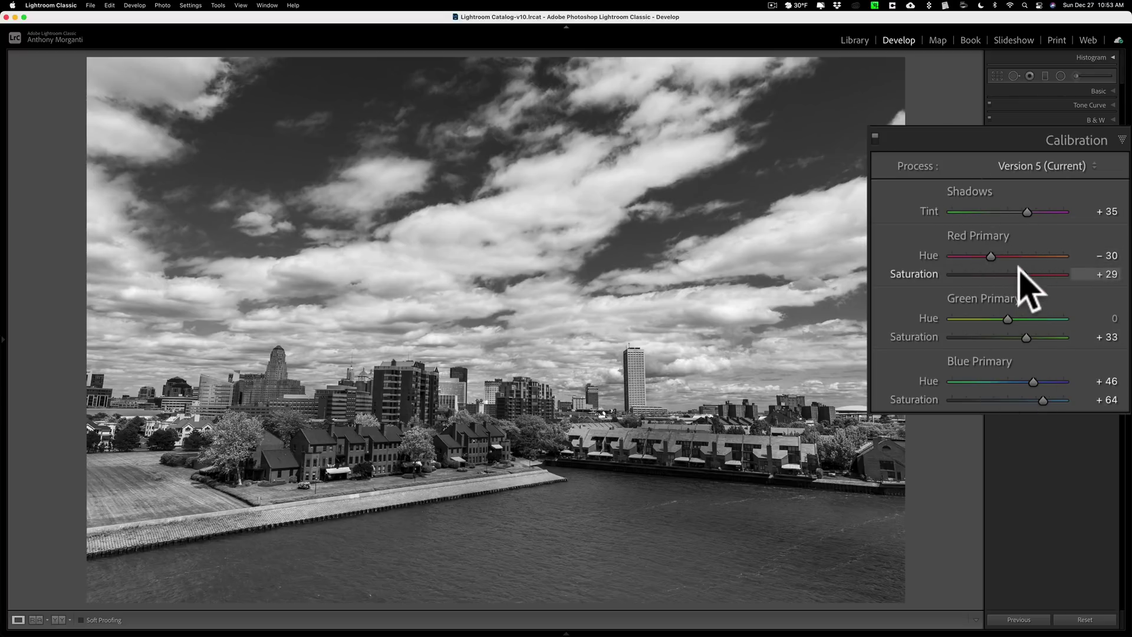
key("Up")
key("Up")
key("Up")
key("Down")
key("Down")
key("Down")
key("Down")
key("Down")
key("Down")
key("Down")
key("Down")
key("Down")
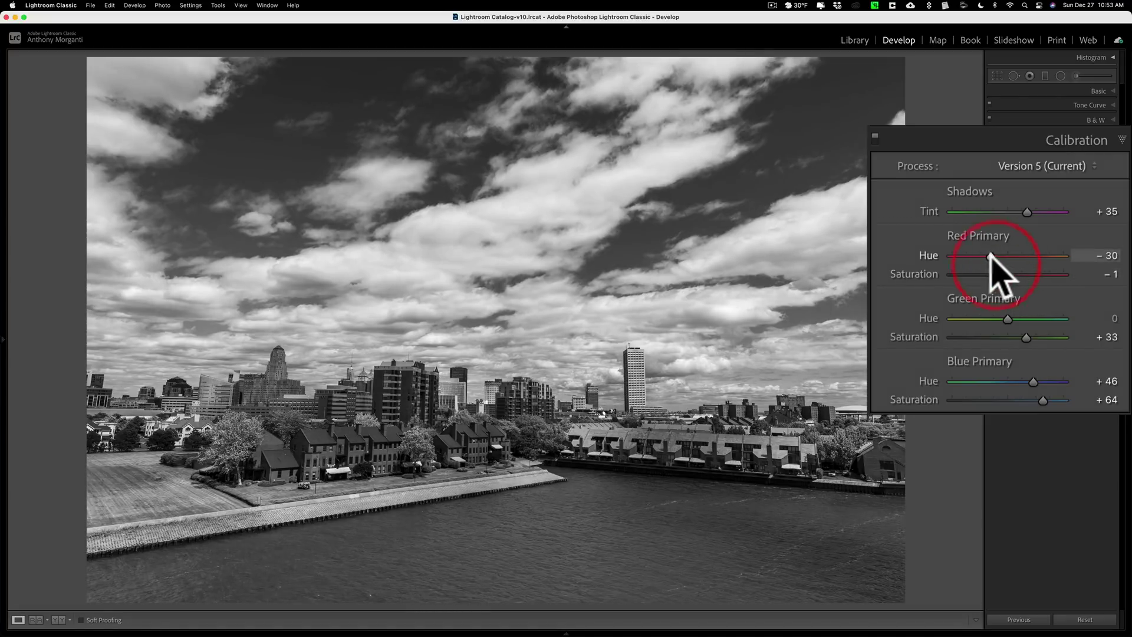
mouse_move(990, 255)
left_mouse_down()
mouse_move(972, 255)
mouse_move(998, 255)
left_mouse_up()
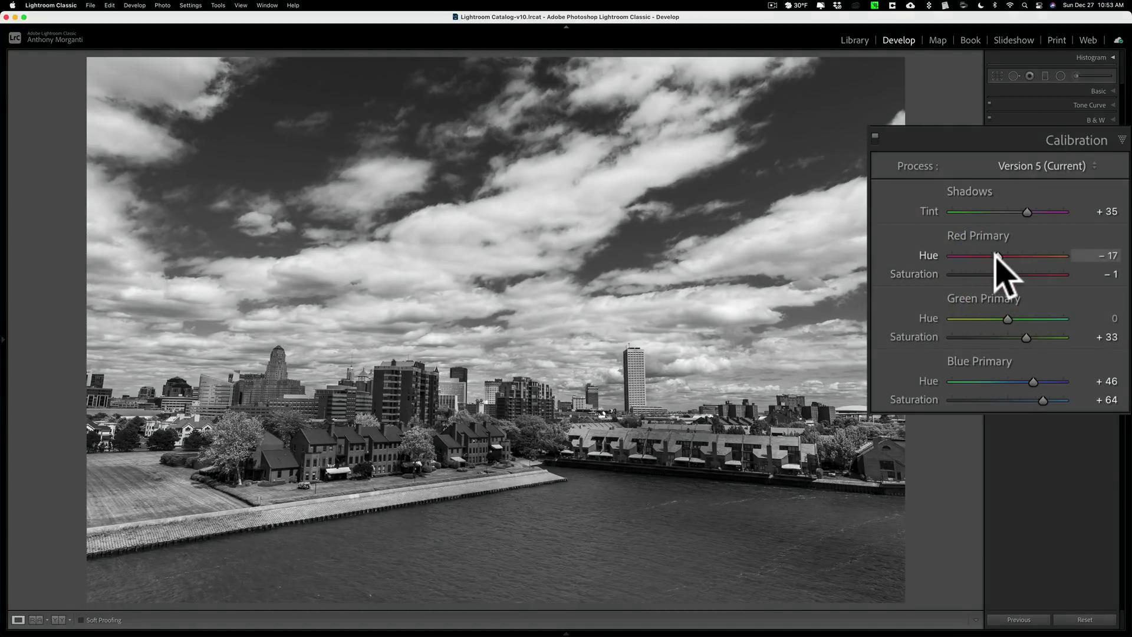
left_click_drag(1008, 319, 1024, 338)
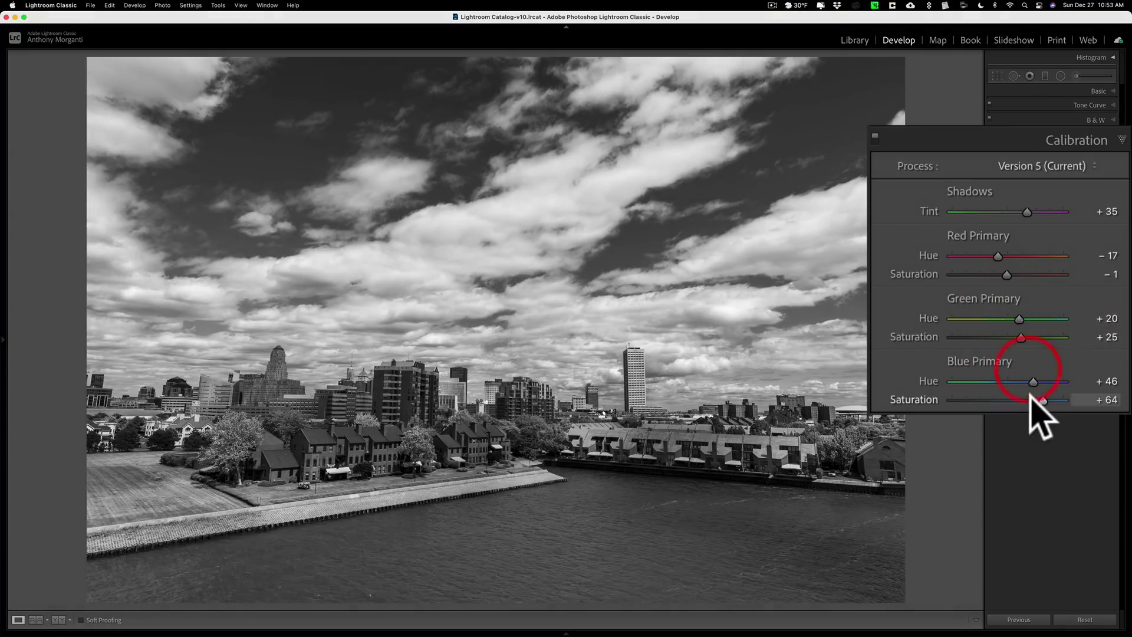
left_click_drag(1035, 384, 1012, 383)
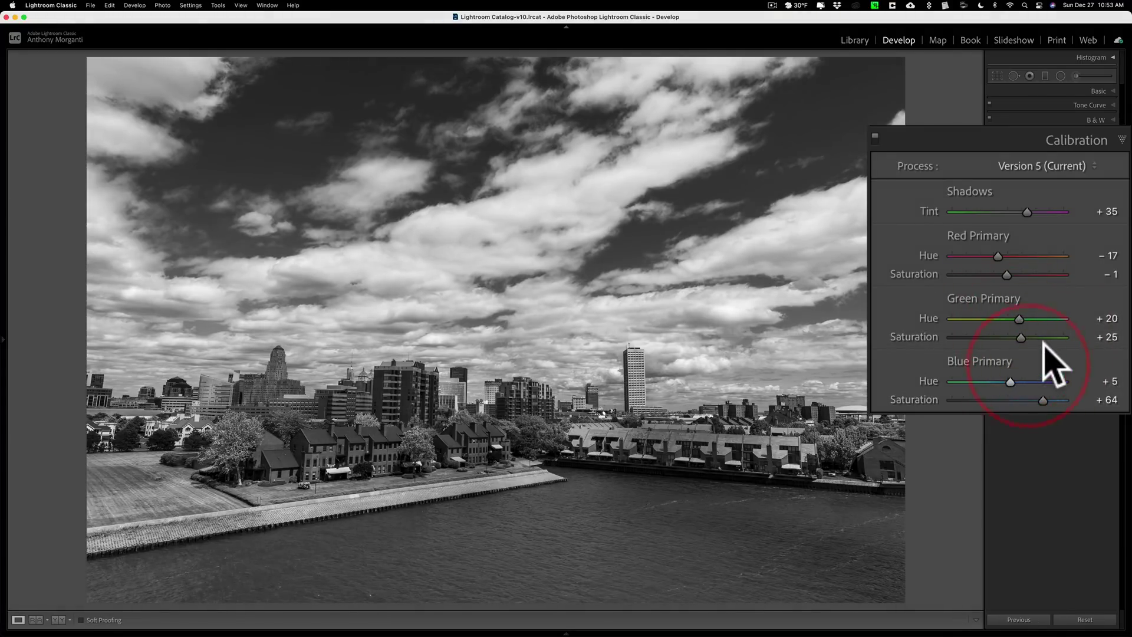
left_click(1097, 204)
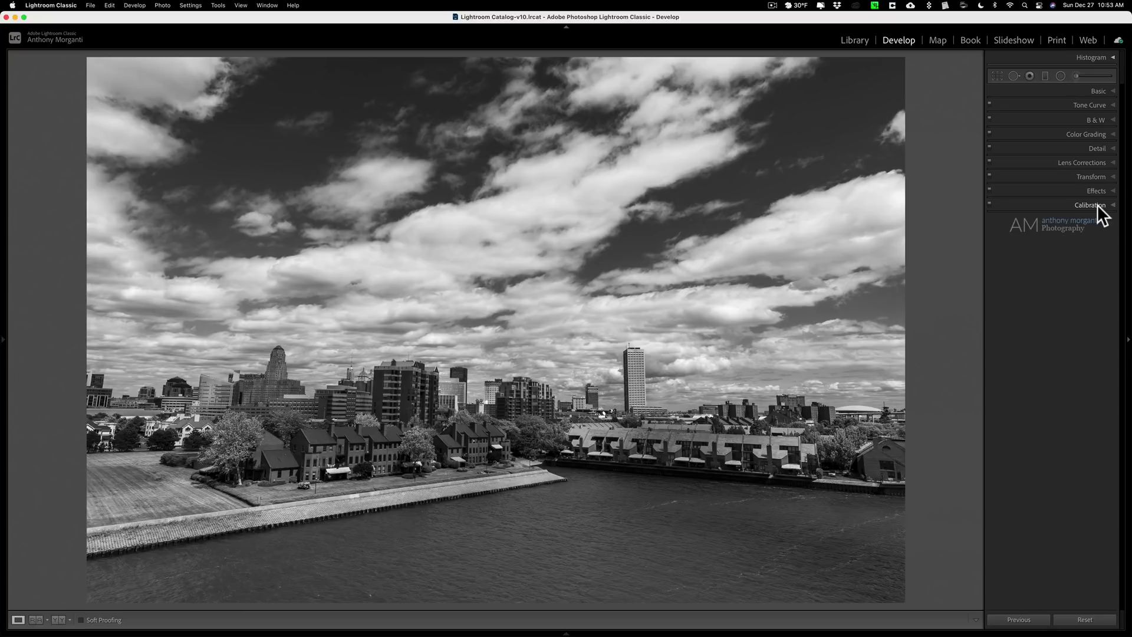
Raise Noise Reduction Luminance to 34 in the Detail panel
left_click(1097, 148)
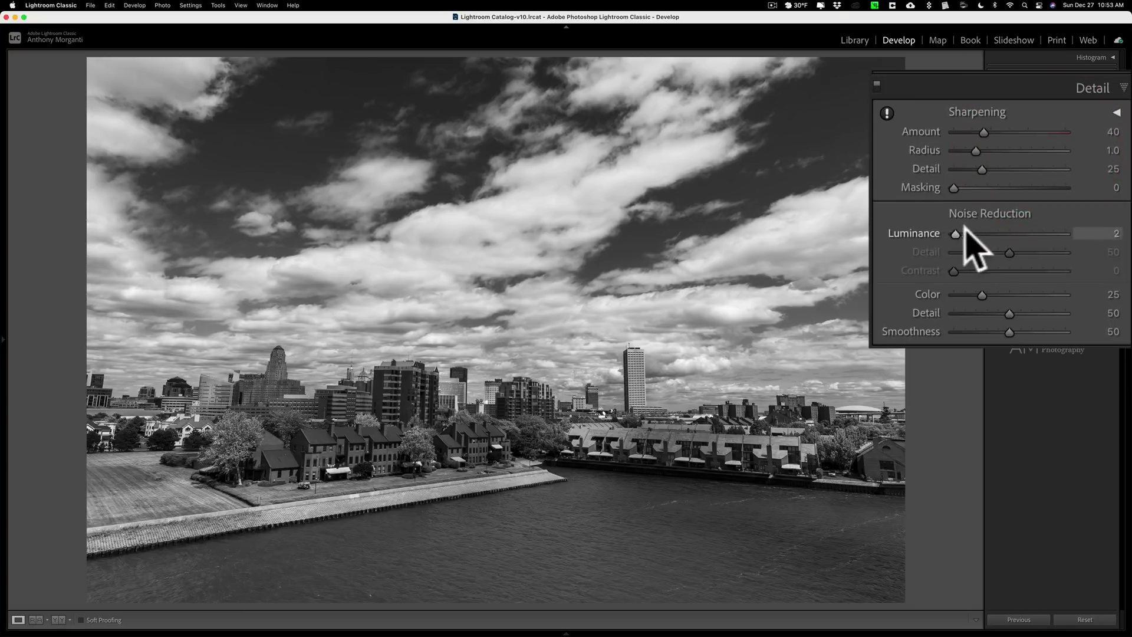
left_click_drag(958, 233, 993, 236)
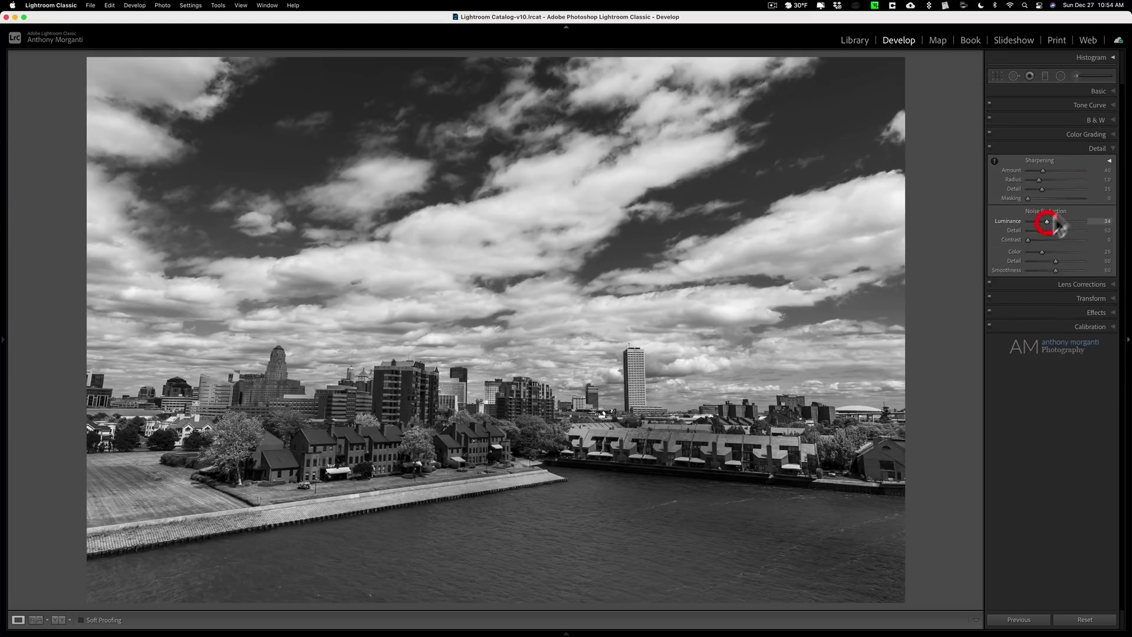
left_click(1091, 148)
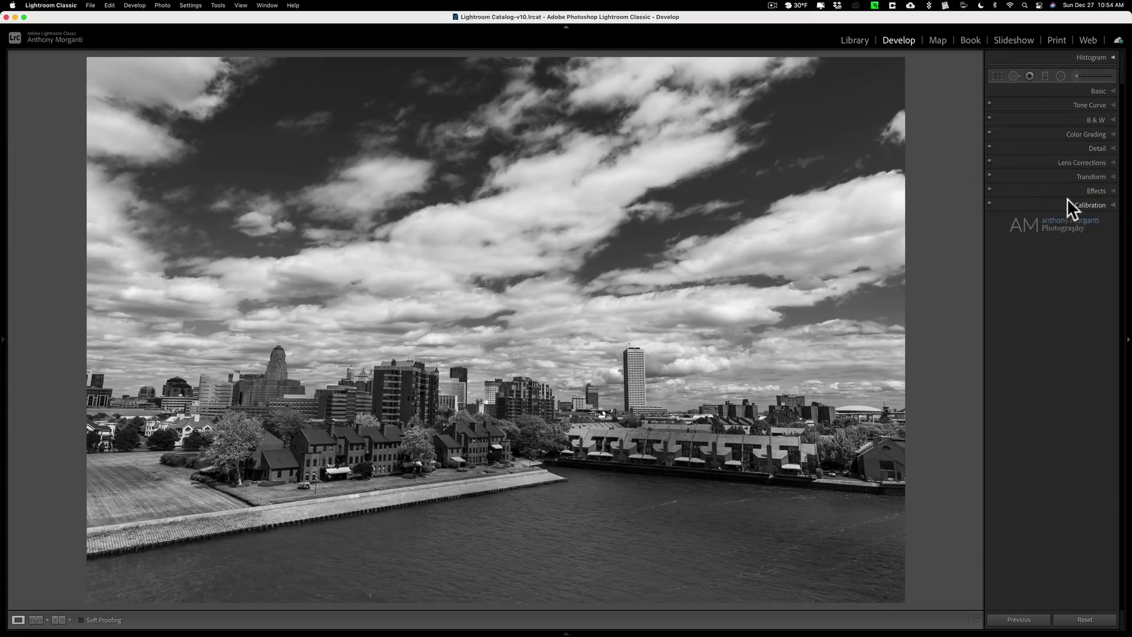
Set Texture to +21 and Clarity to +28, then check the Detail panel
left_click(1100, 105)
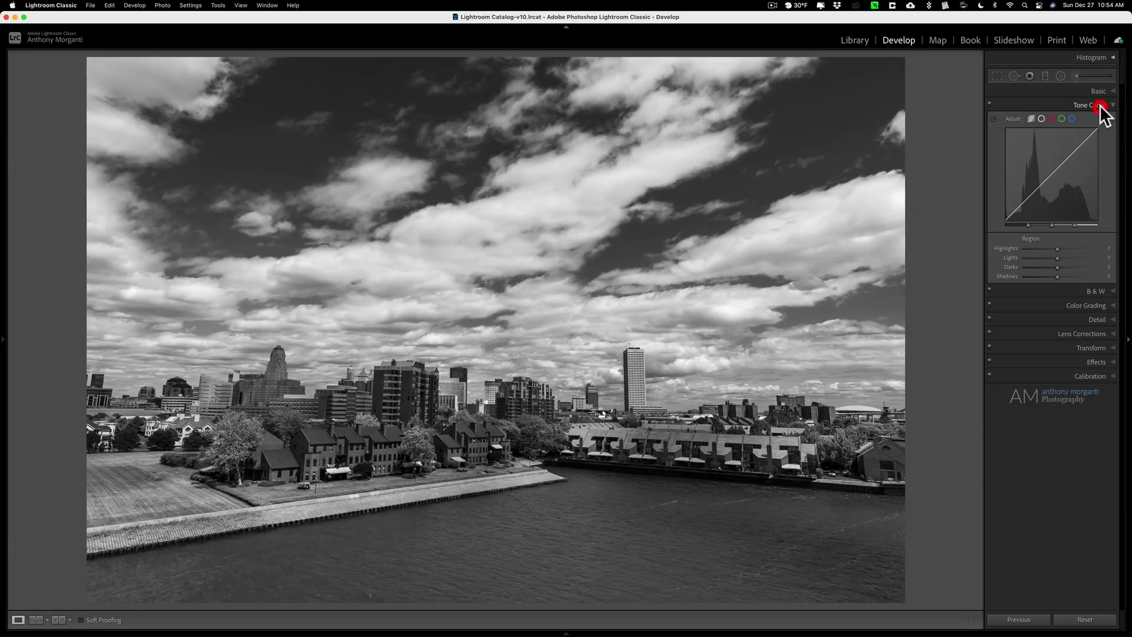
left_click(1100, 92)
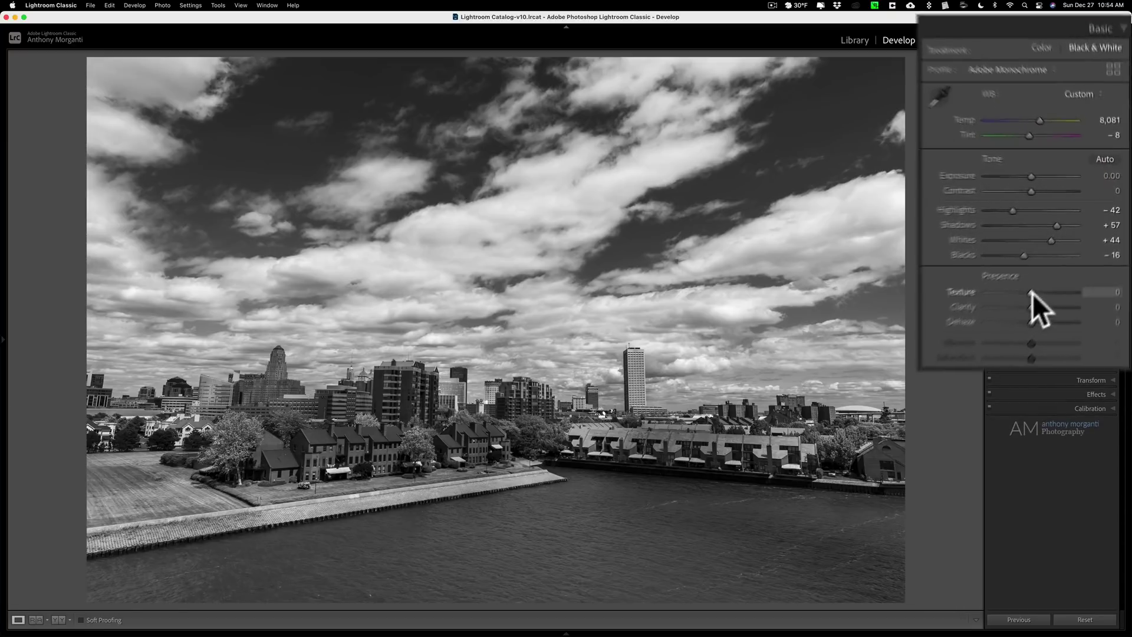
mouse_move(1008, 345)
left_mouse_down()
mouse_move(1020, 348)
mouse_move(1006, 367)
mouse_move(1015, 364)
left_mouse_up()
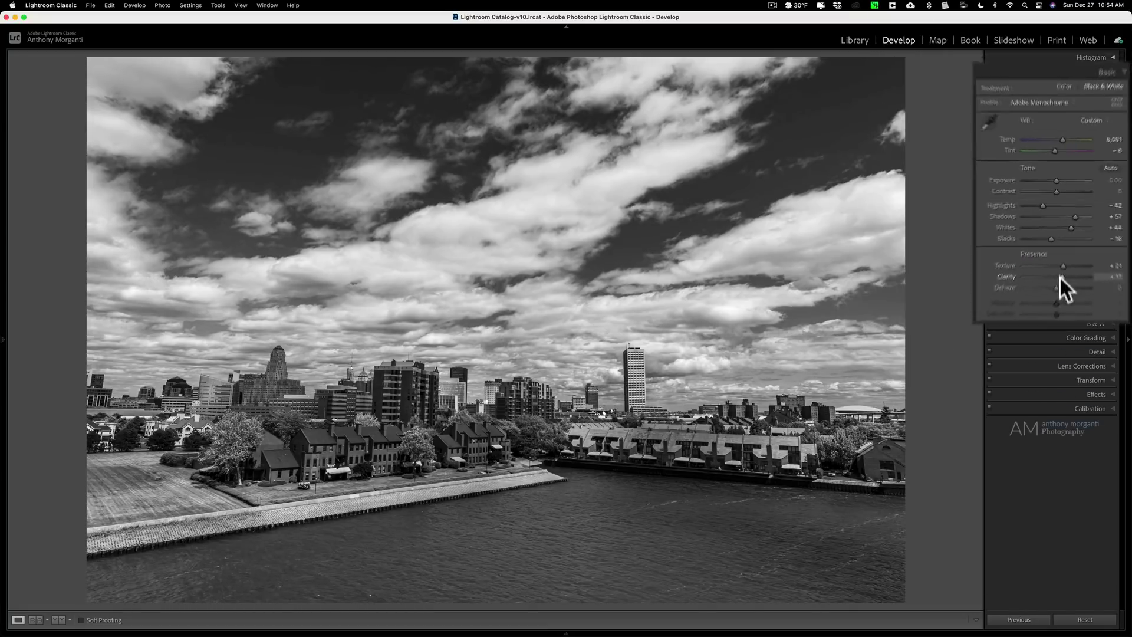
left_click(1098, 91)
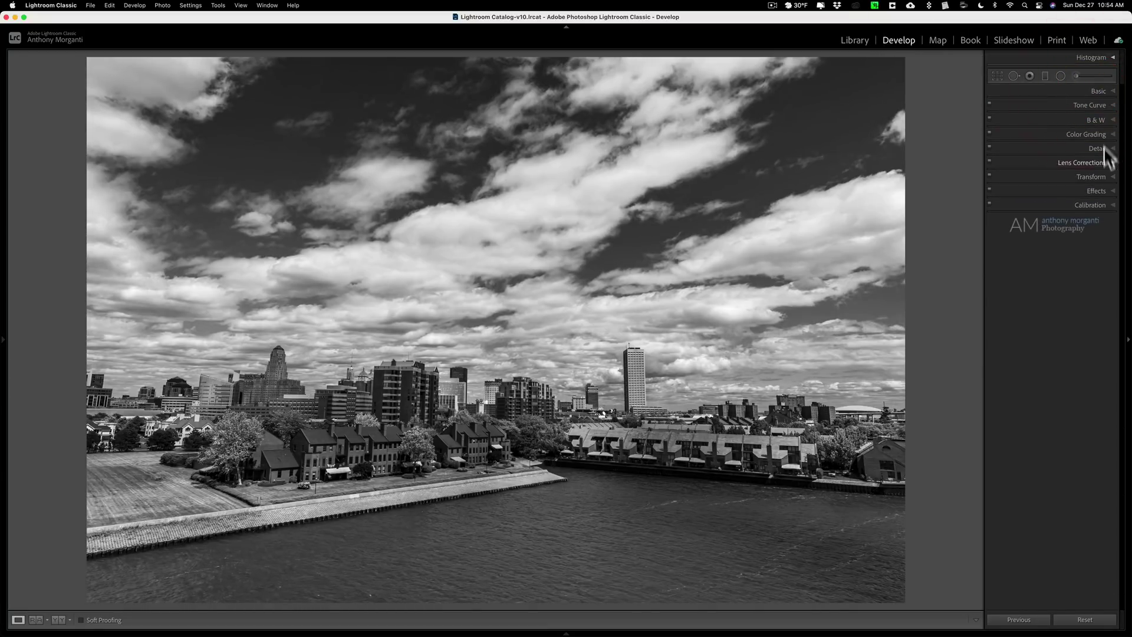
left_click(1104, 148)
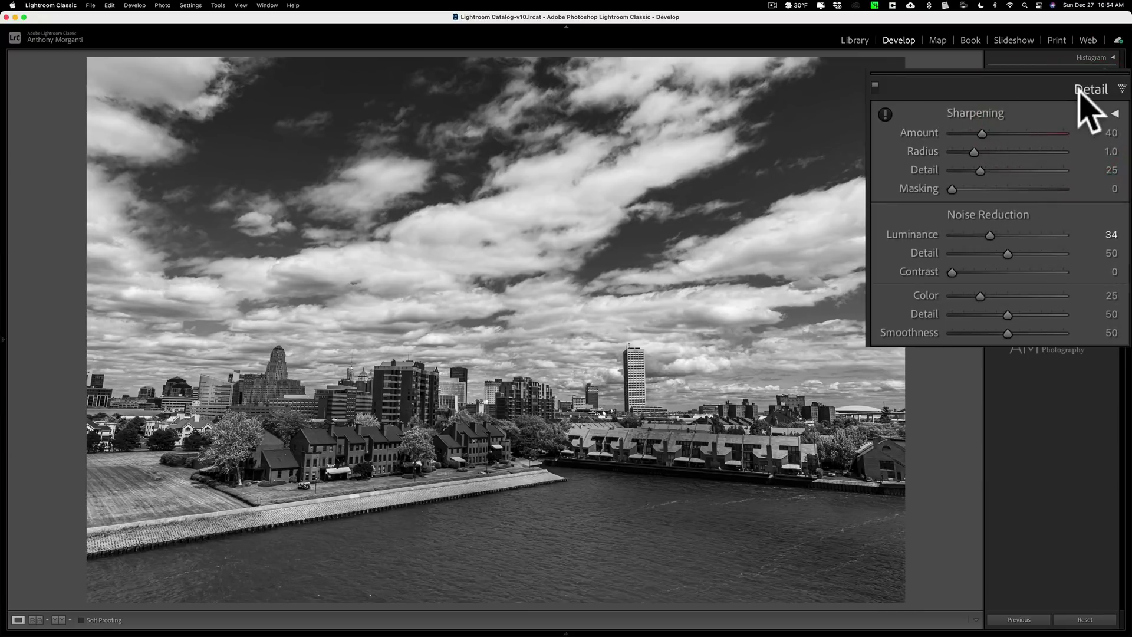
left_click(1095, 149)
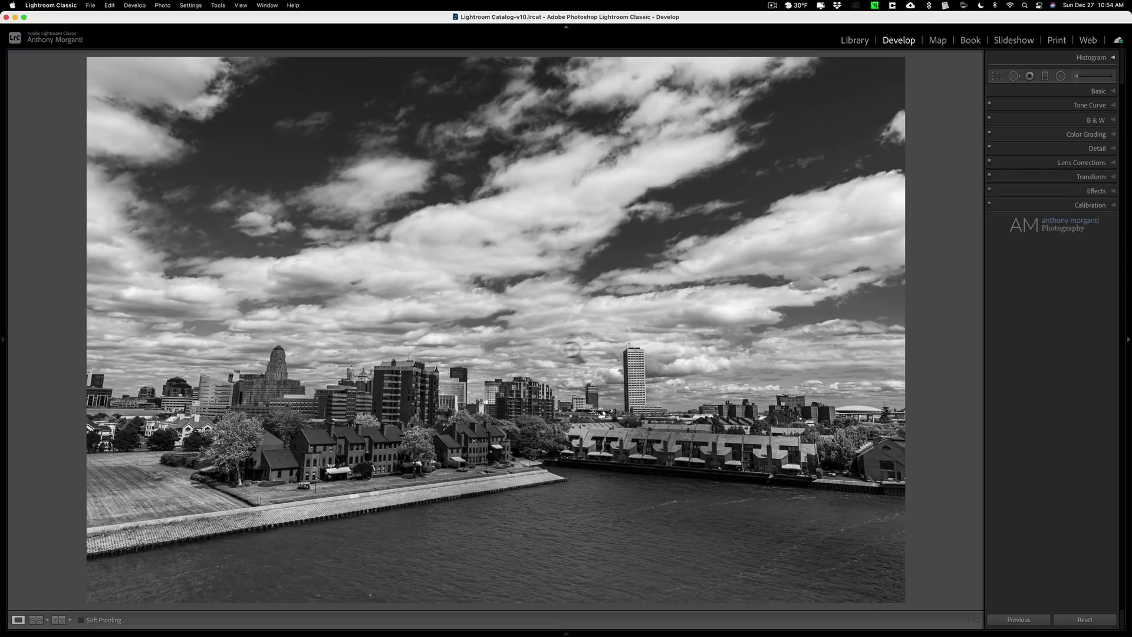
Straighten the skyline with a Vertical transform of about −29 and enable Constrain Crop
left_click(1092, 204)
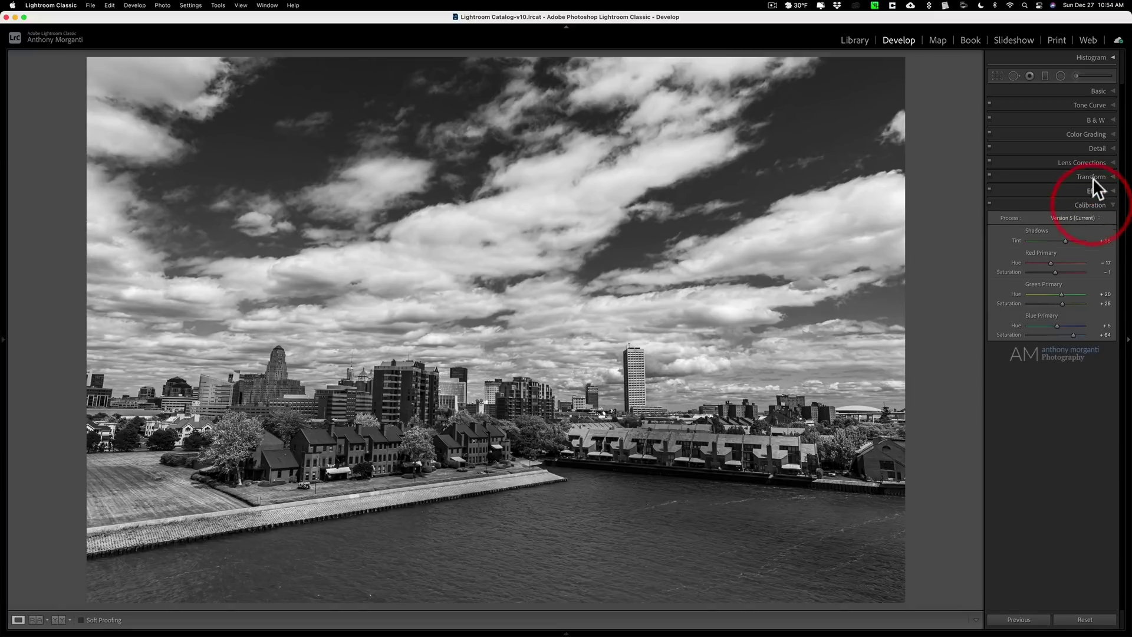
left_click(1092, 177)
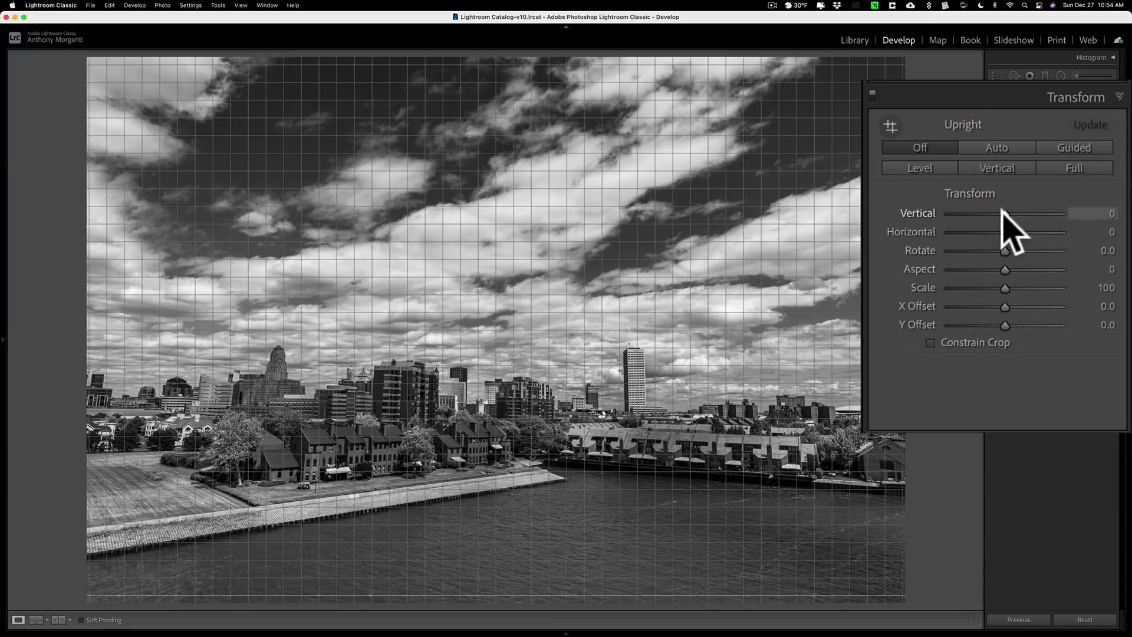
left_click_drag(1003, 213, 989, 213)
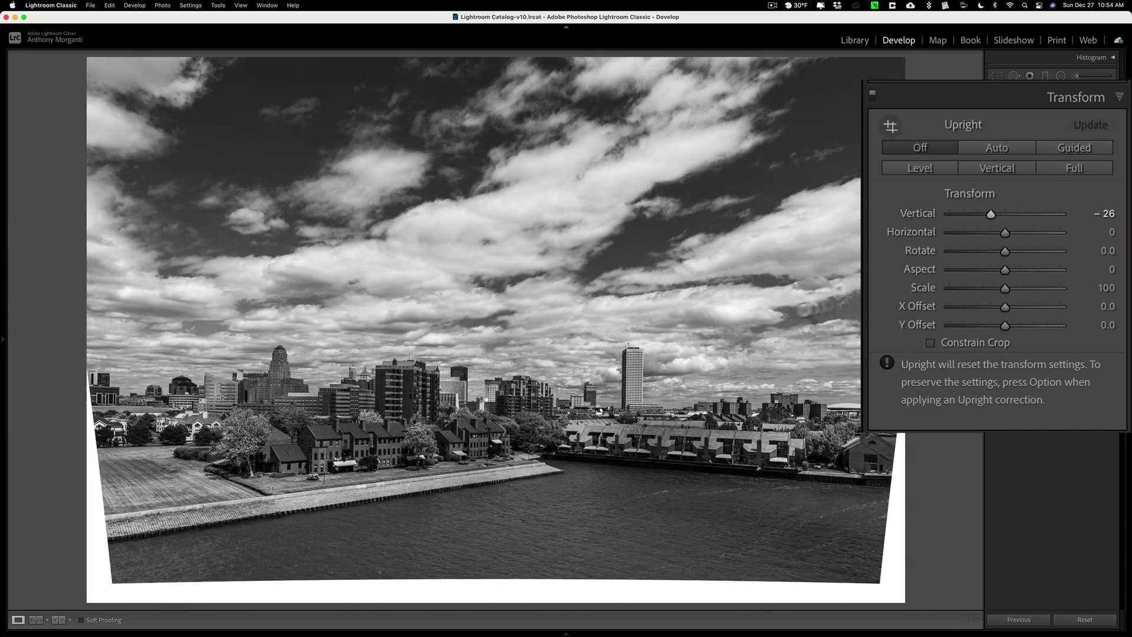
left_click(931, 342)
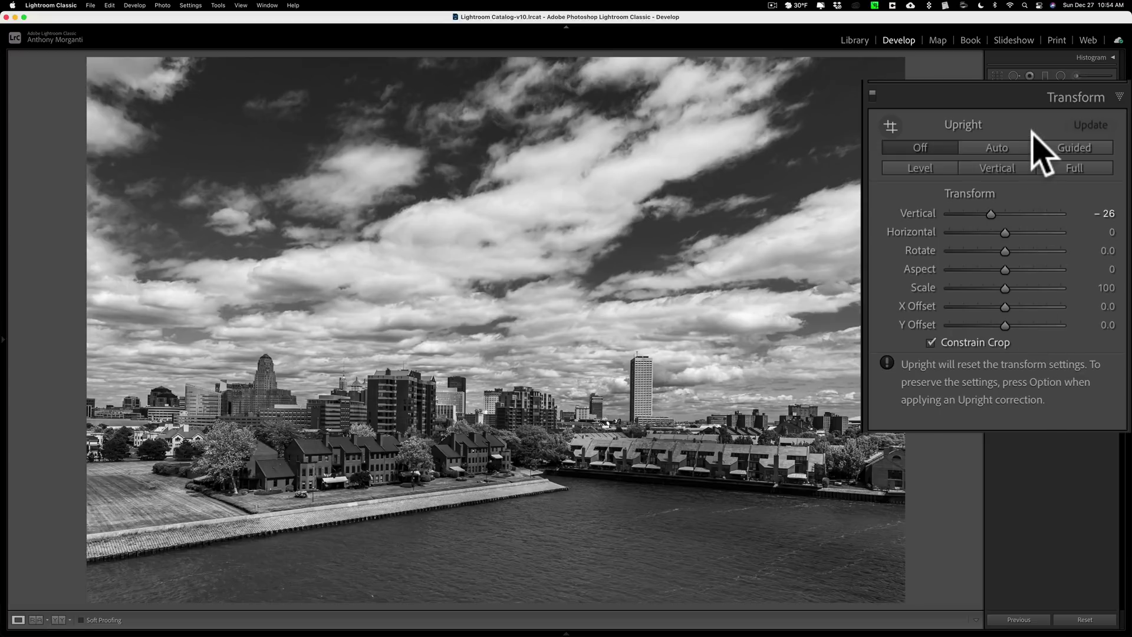
left_click_drag(986, 210, 991, 211)
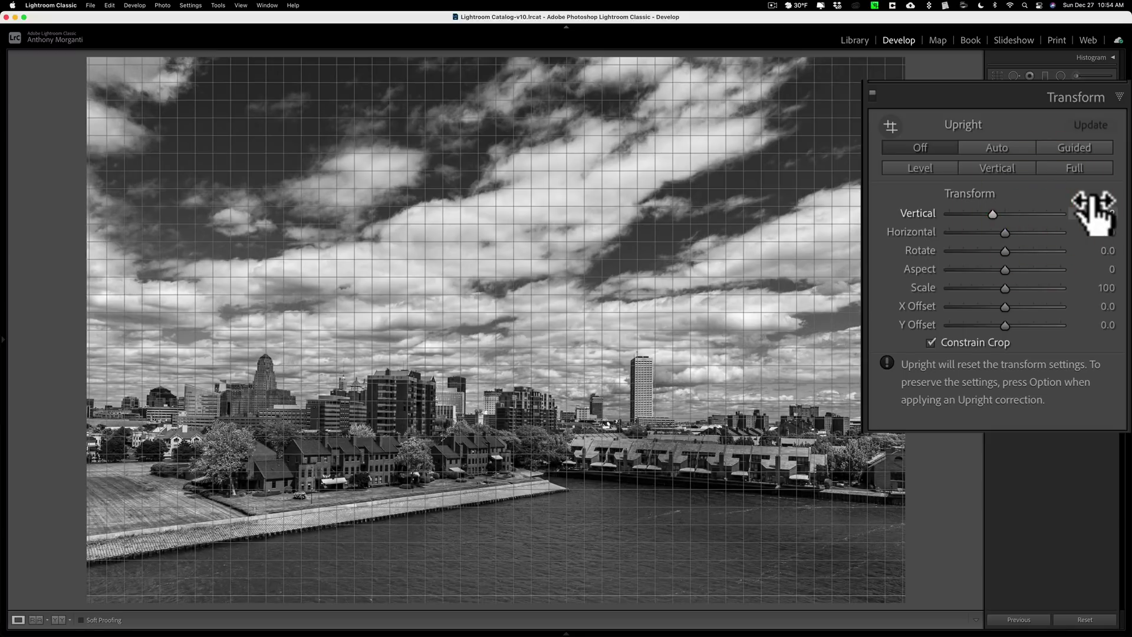
Set the Effects panel's Post-Crop Vignetting Amount to -4 for subtly darker corners
left_click(1081, 174)
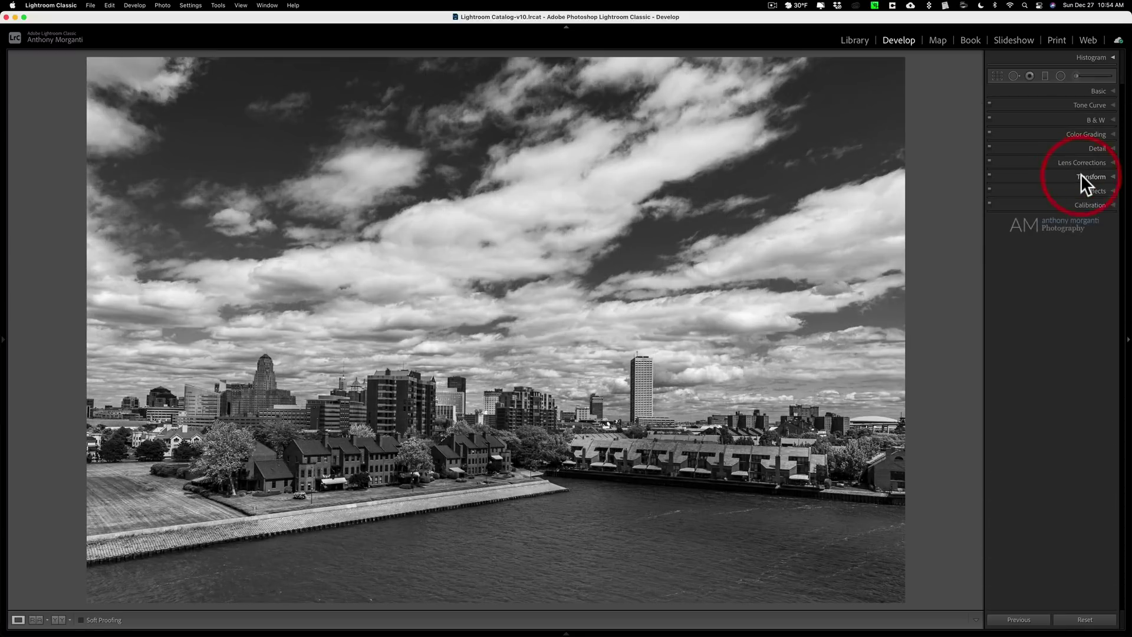
left_click(1093, 191)
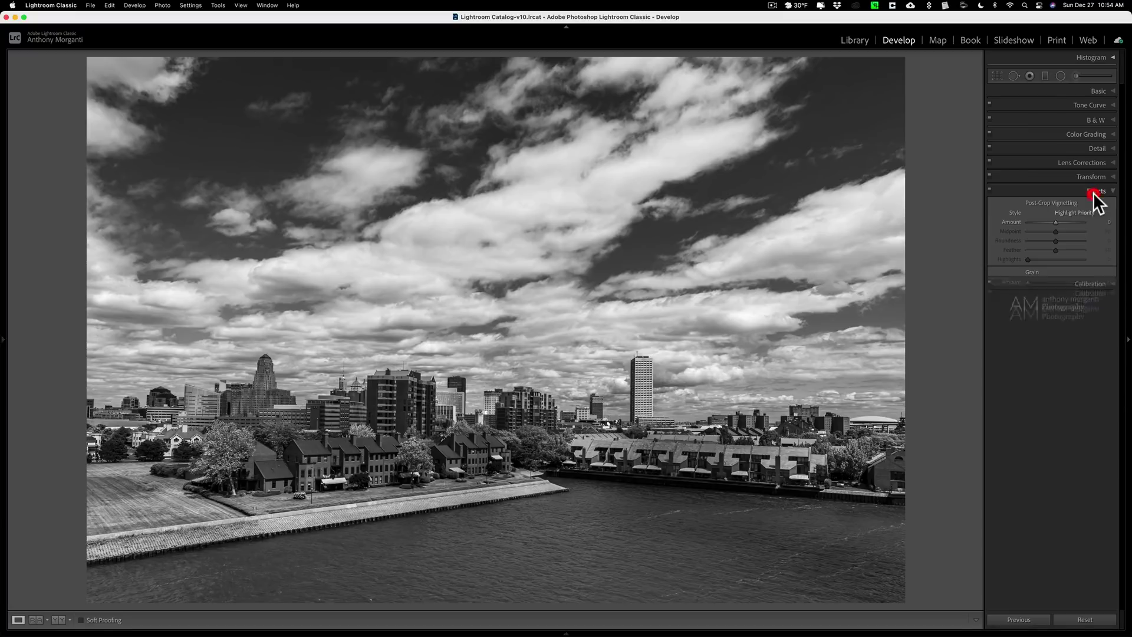
left_click(1053, 221)
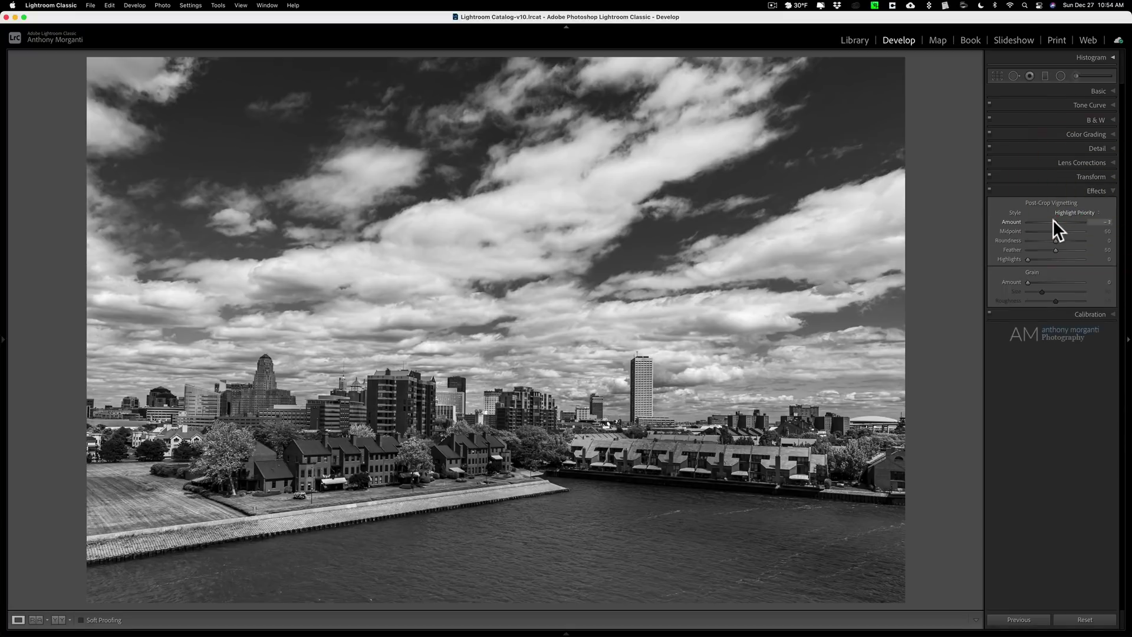
left_click(1093, 190)
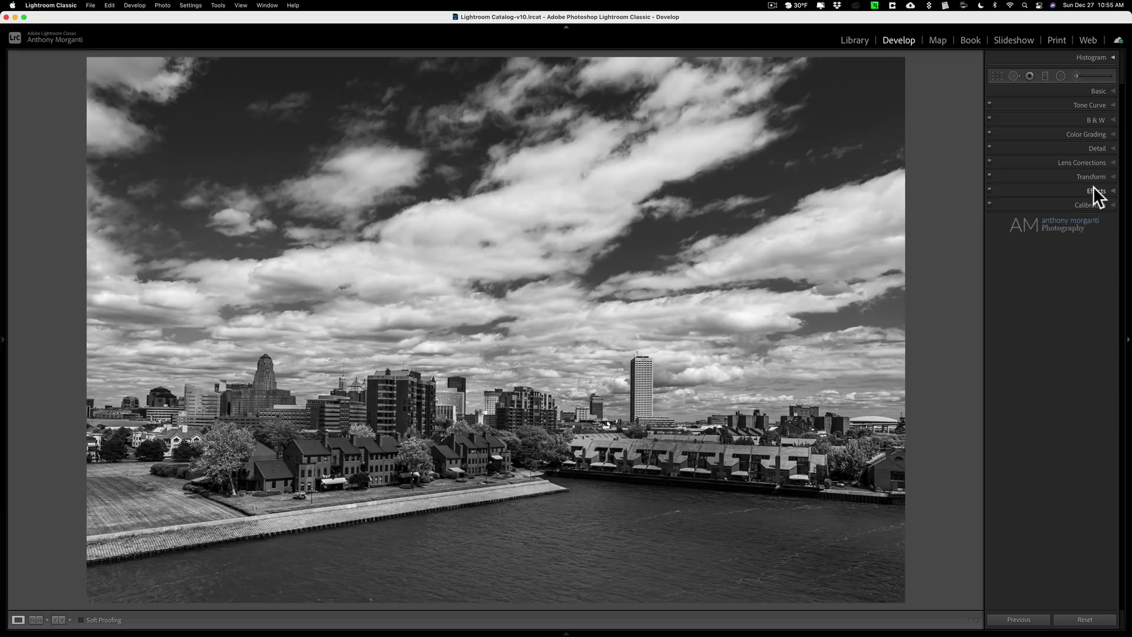
key("backslash")
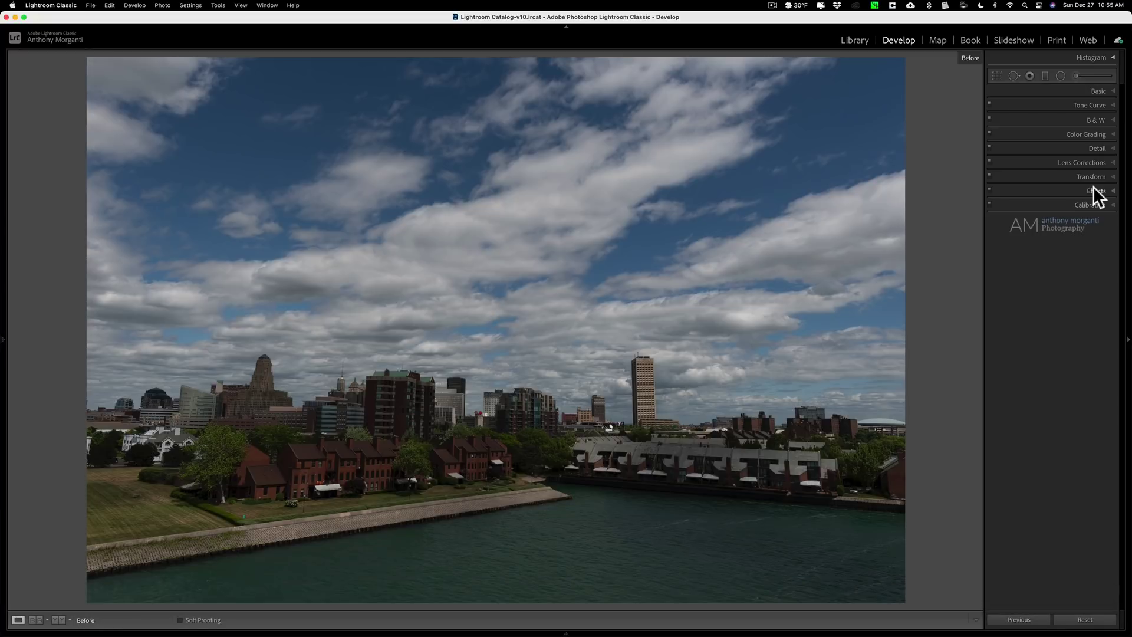
key("backslash")
key("backslash")
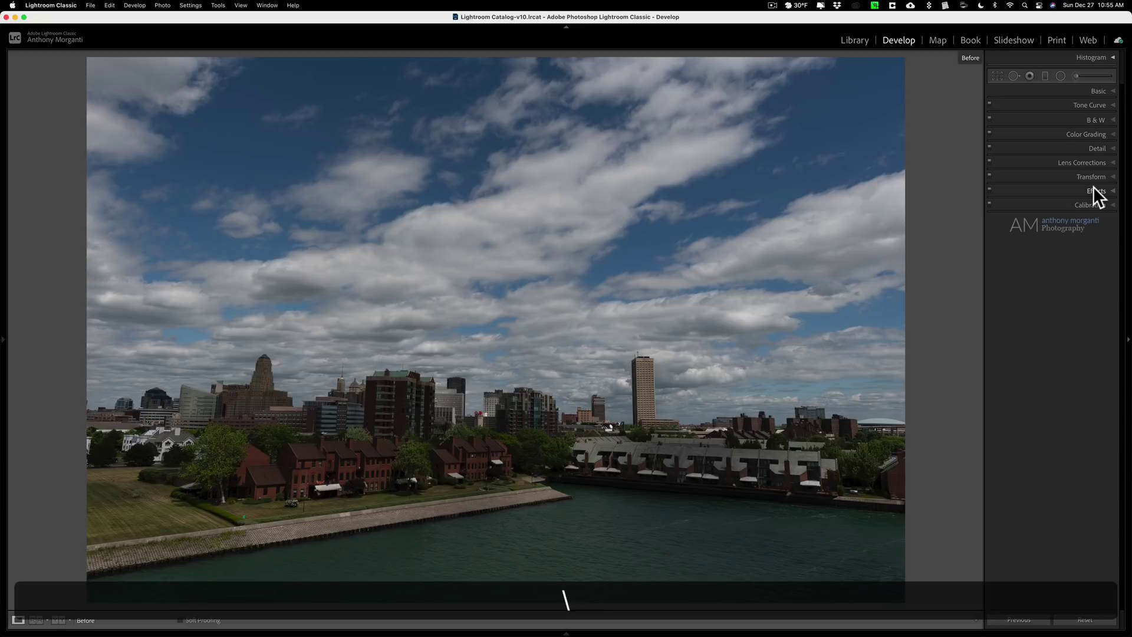
key("backslash")
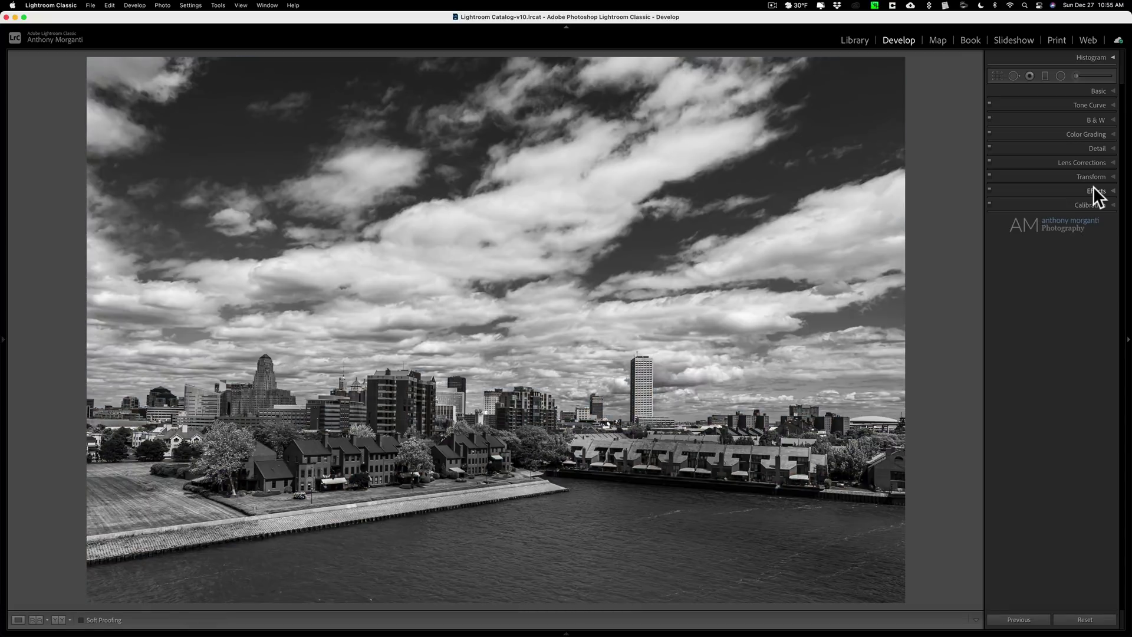